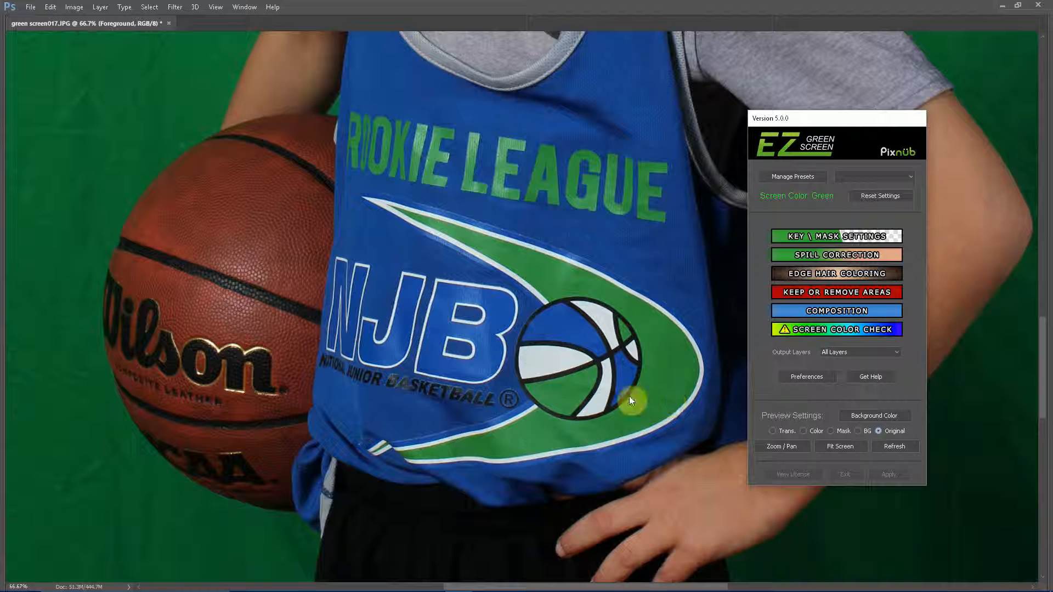
Outline the jersey's lettering and logo with the Polygon Lasso on the transparent preview and add the area to the foreground without spill correction.
{"action": "left_click", "coordinate": [773, 432]}
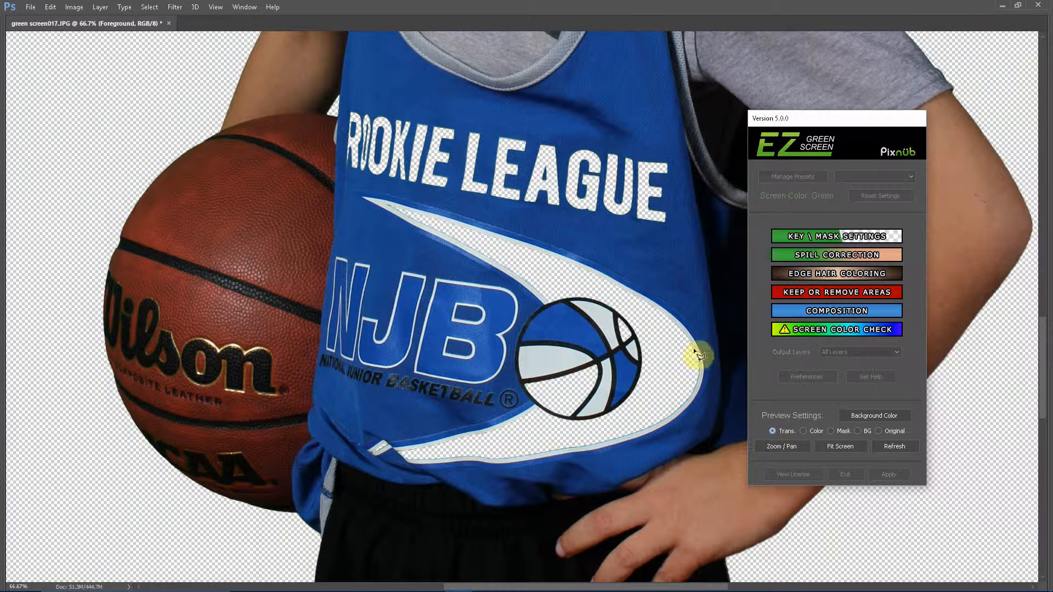
{"action": "left_click", "coordinate": [811, 292]}
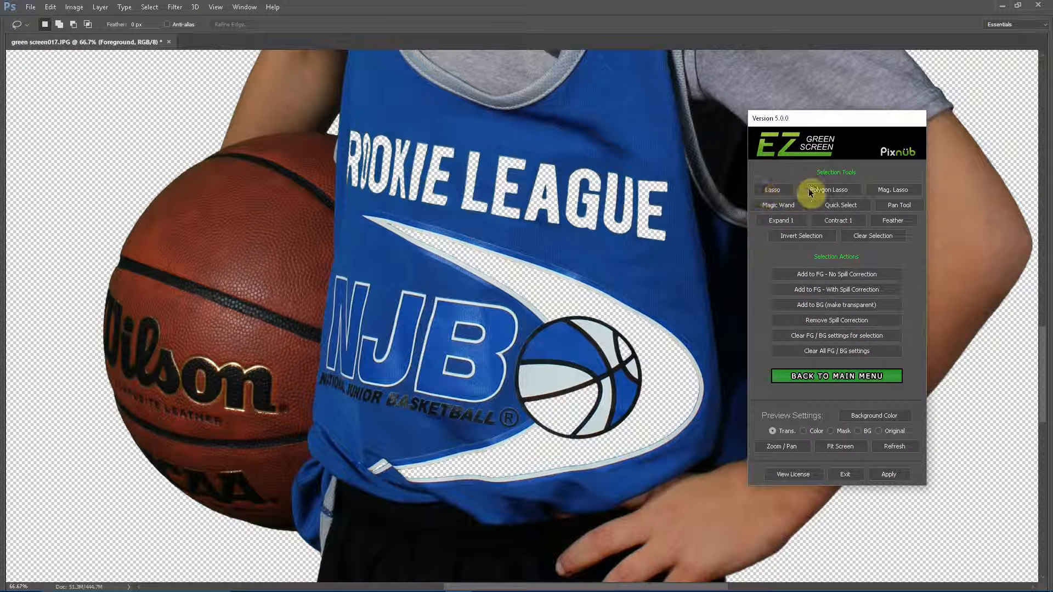
{"action": "left_click", "coordinate": [823, 190]}
{"action": "left_click", "coordinate": [313, 481]}
{"action": "left_click", "coordinate": [426, 529]}
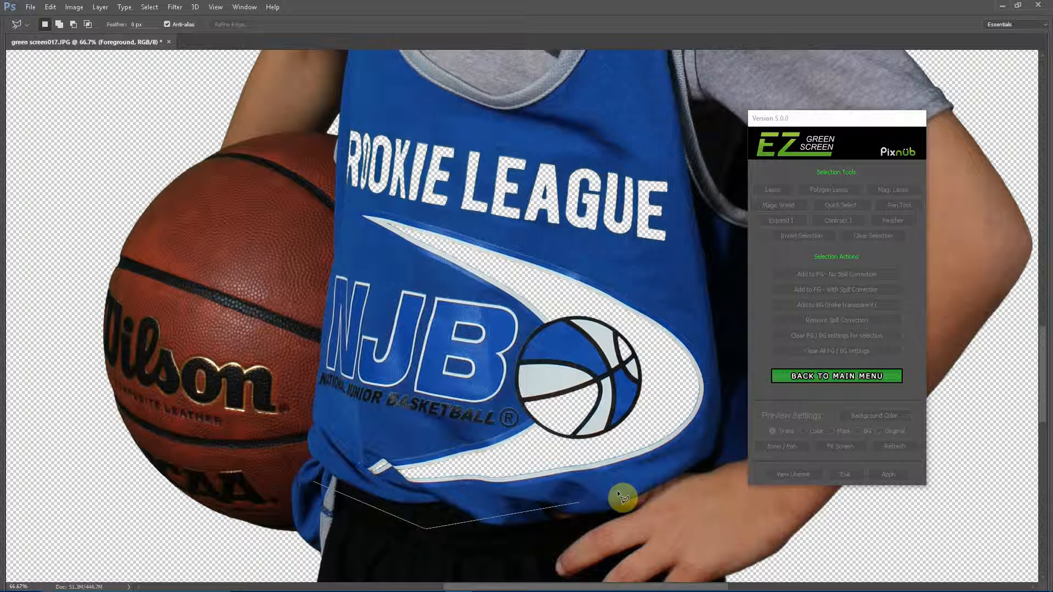
{"action": "left_click", "coordinate": [712, 484]}
{"action": "left_click", "coordinate": [735, 272]}
{"action": "left_click", "coordinate": [683, 160]}
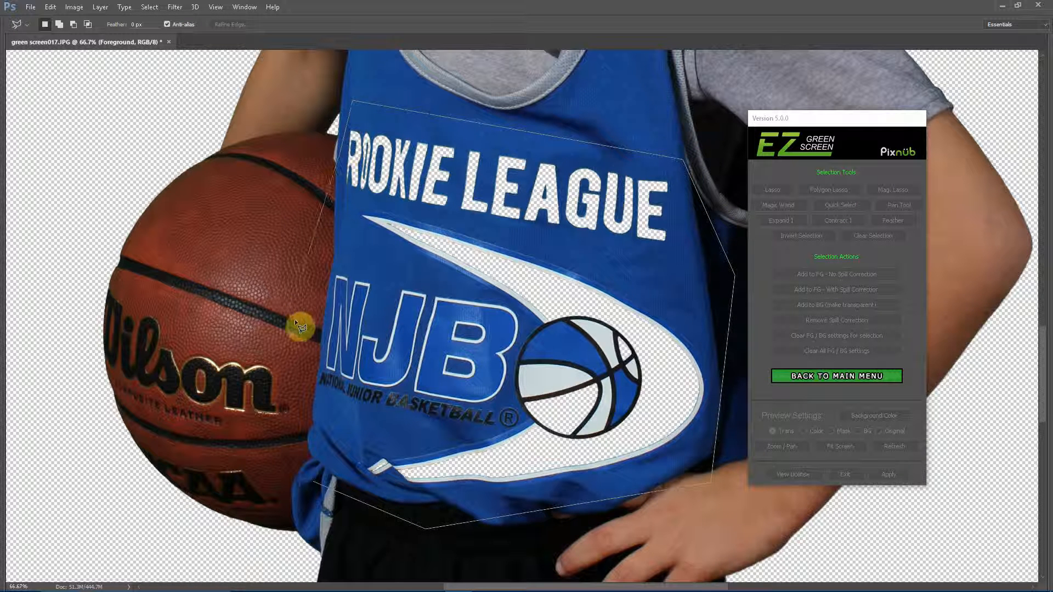
{"action": "left_click", "coordinate": [295, 337]}
{"action": "double_click", "coordinate": [300, 418]}
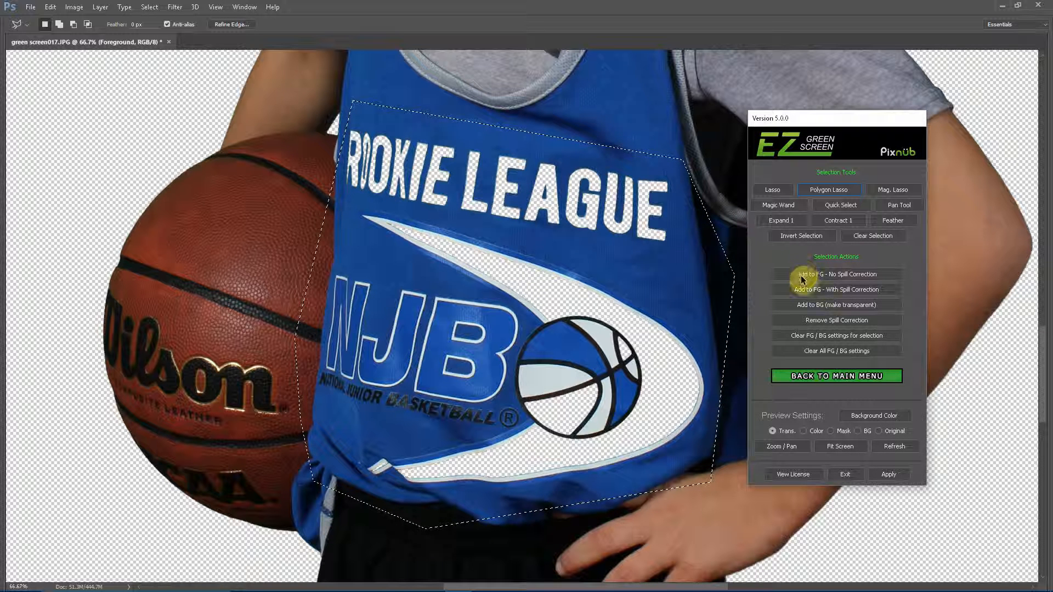
{"action": "left_click", "coordinate": [856, 275]}
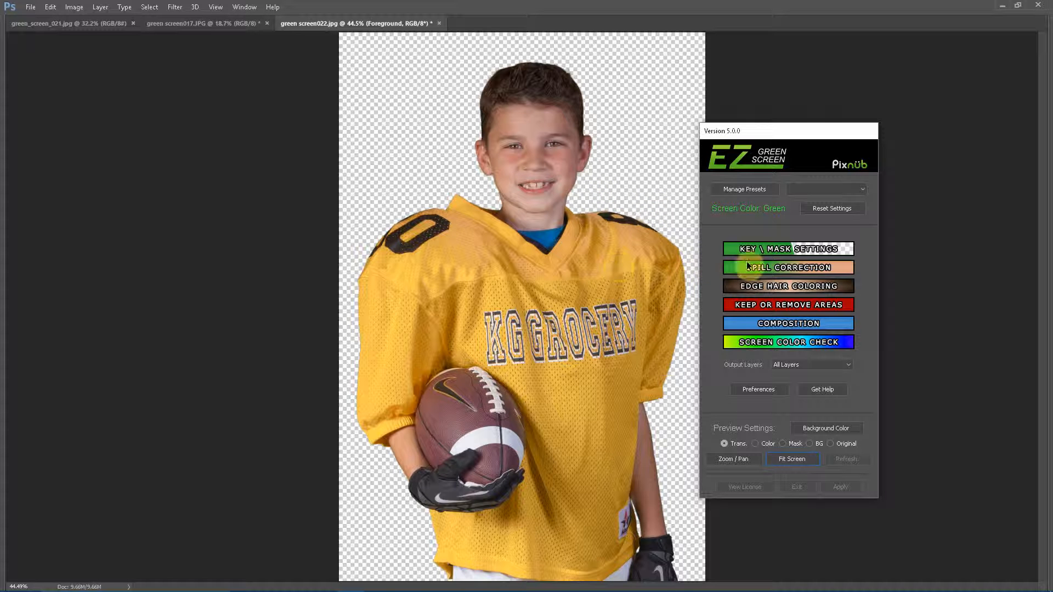
Apply Preserve Yellow Clothing Color in the football player's spill correction settings and compare the jersey with the original photo.
{"action": "left_click", "coordinate": [767, 267]}
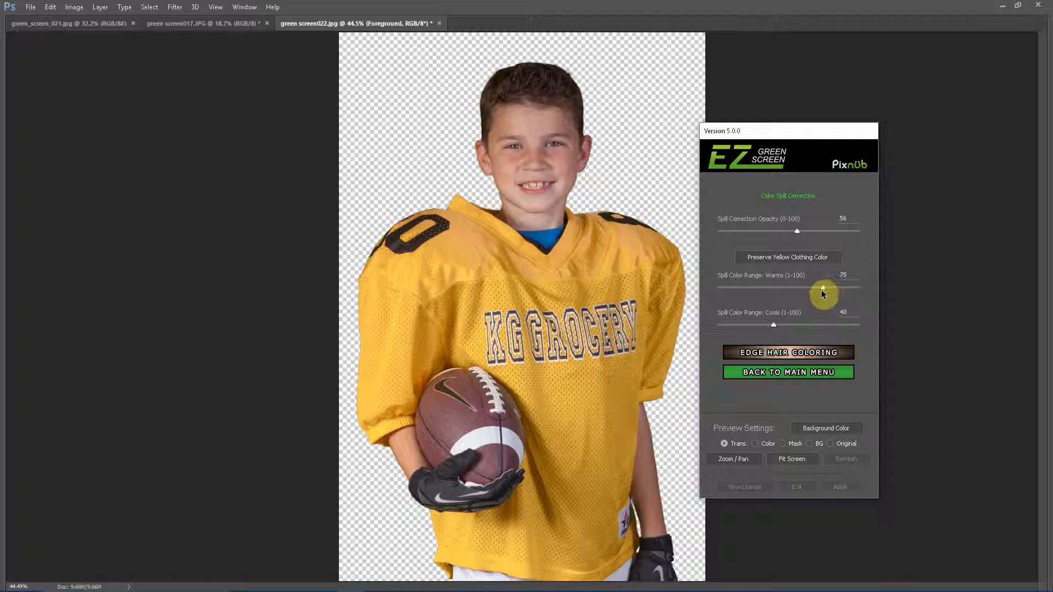
{"action": "left_click", "coordinate": [751, 260]}
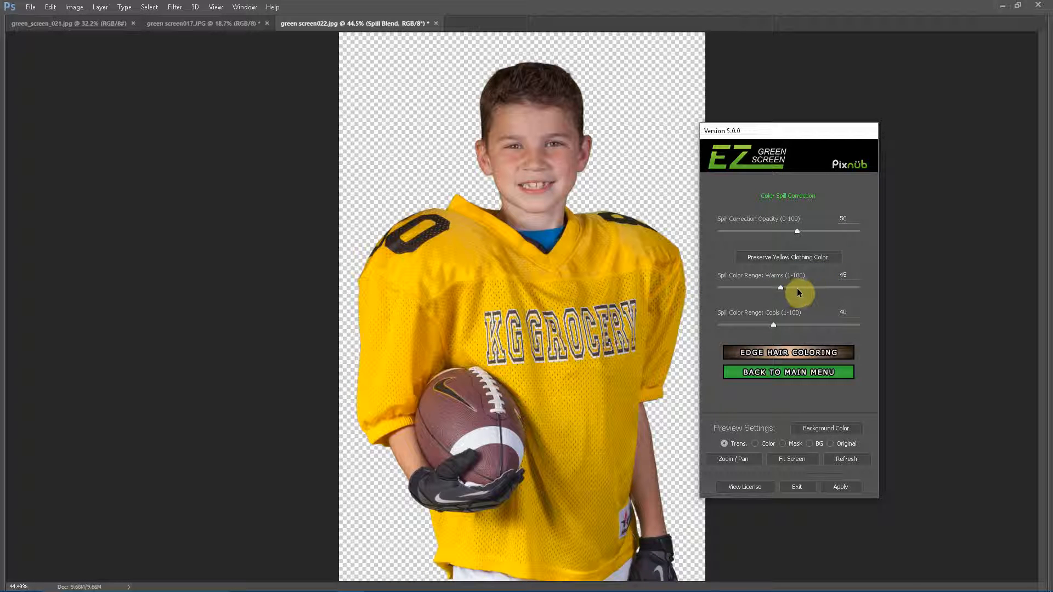
{"action": "left_click", "coordinate": [831, 445]}
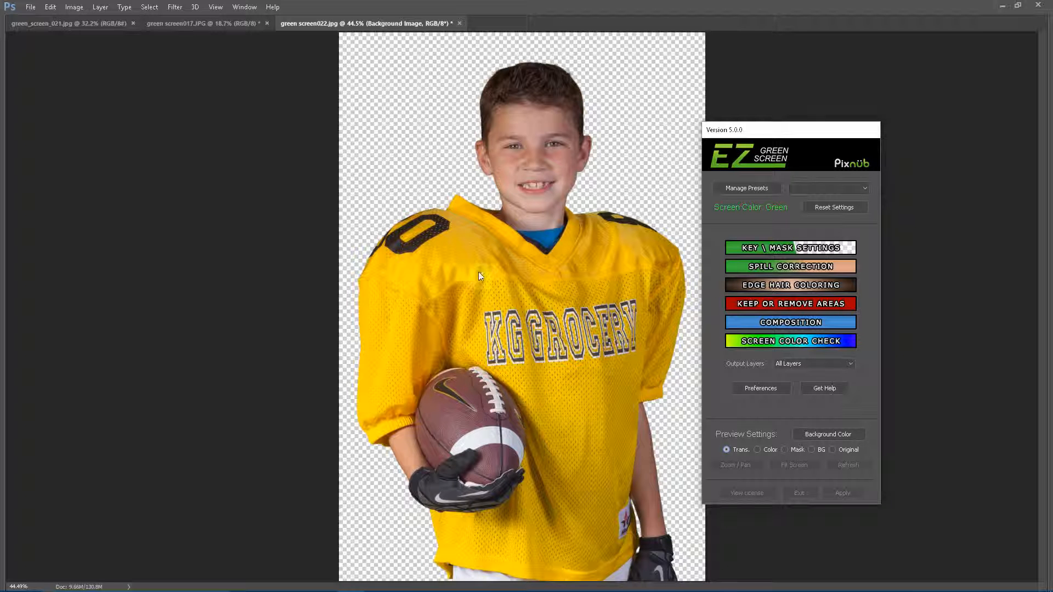
{"action": "left_click", "coordinate": [764, 266]}
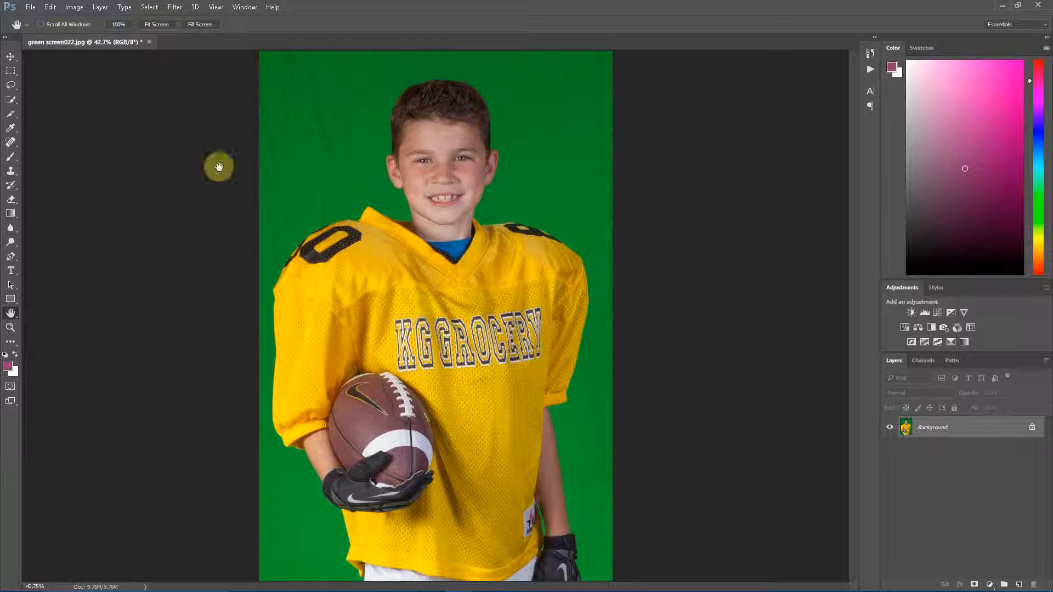
Run the EZ Green Screen 5 filter on green screen022.jpg, preview the cutout over a solid color, and move the dialog closer to the photo.
{"action": "left_click", "coordinate": [175, 7]}
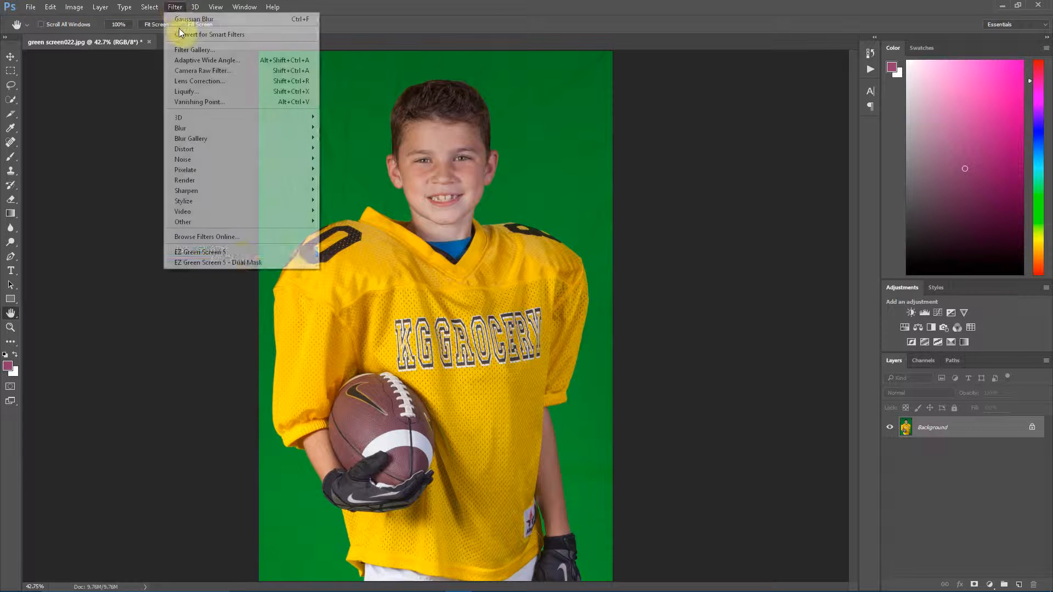
{"action": "left_click", "coordinate": [241, 252]}
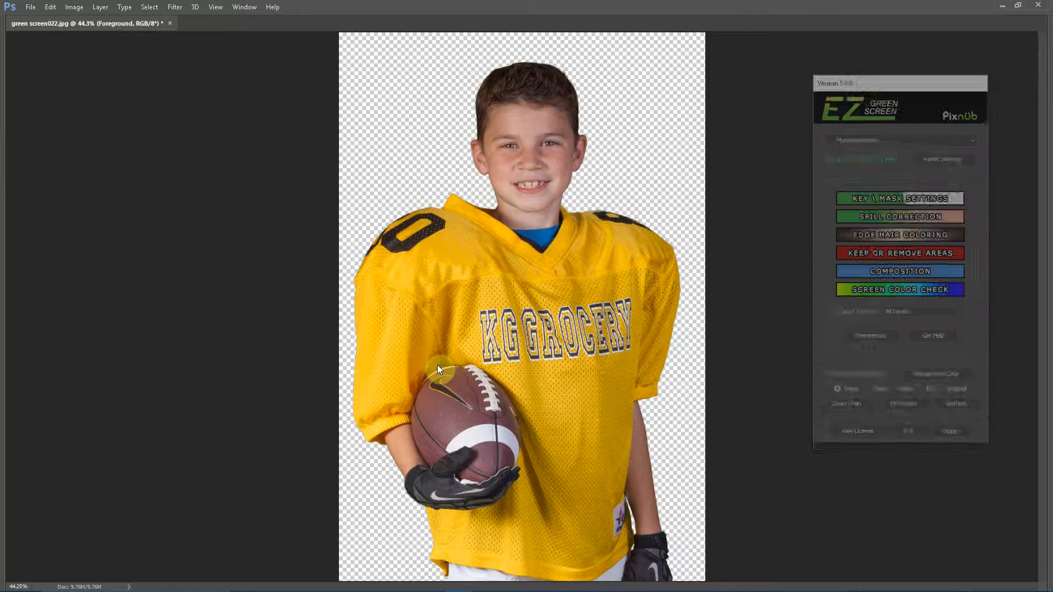
{"action": "left_click", "coordinate": [866, 392]}
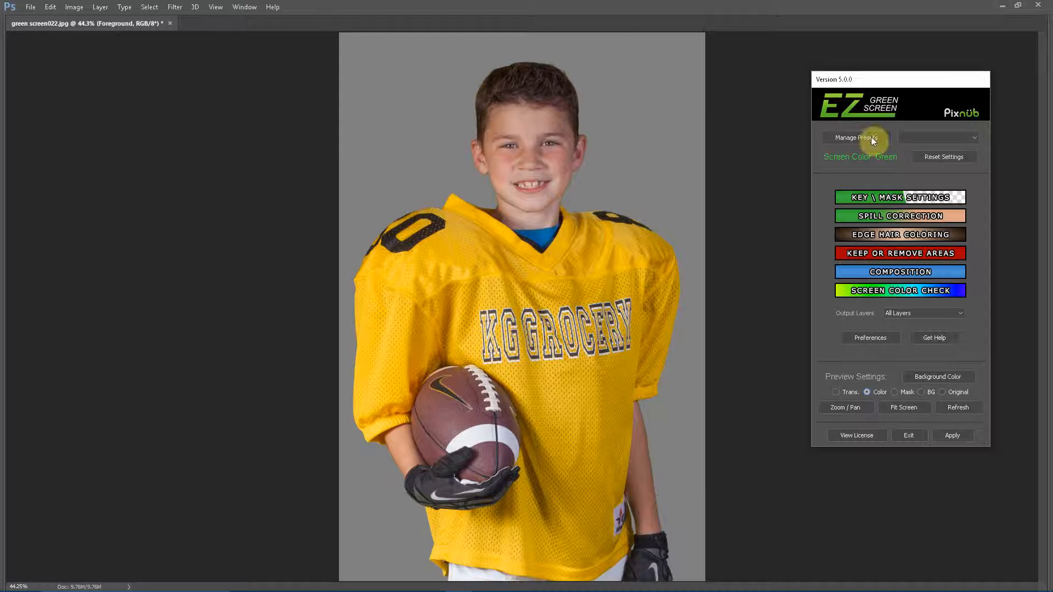
{"action": "left_click_drag", "start_coordinate": [929, 79], "coordinate": [820, 98]}
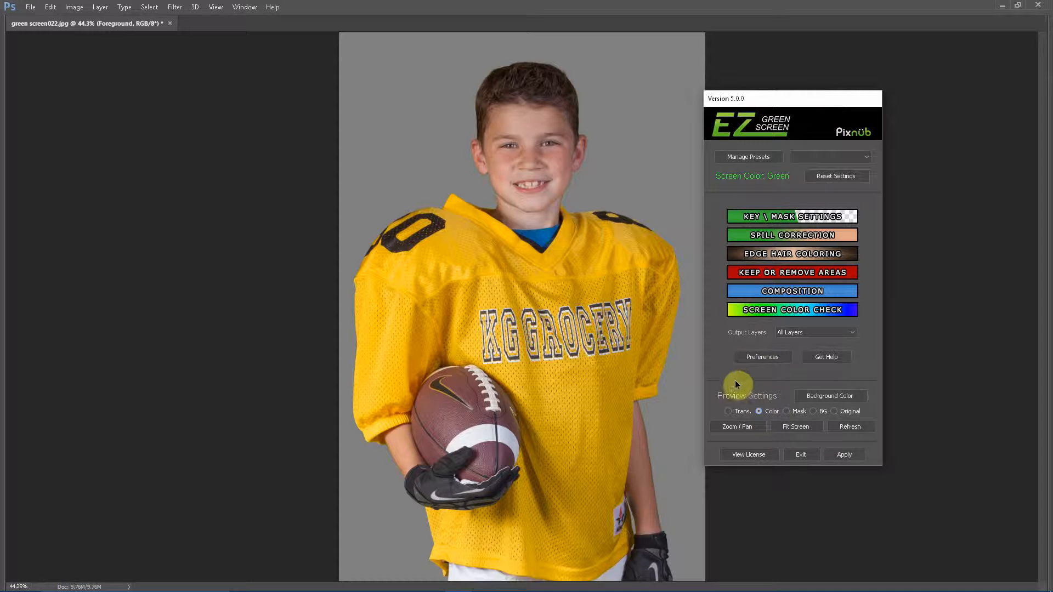
Review the default spill color range values in the EZ Green Screen preferences, close them unsaved, and open the spill correction settings.
{"action": "left_click", "coordinate": [754, 358]}
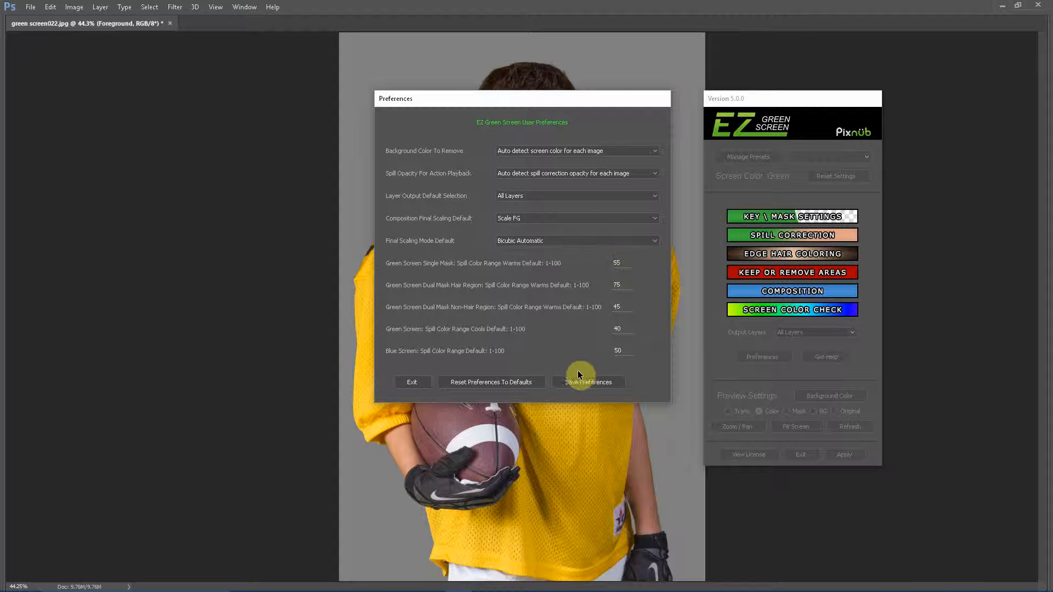
{"action": "left_click", "coordinate": [407, 384]}
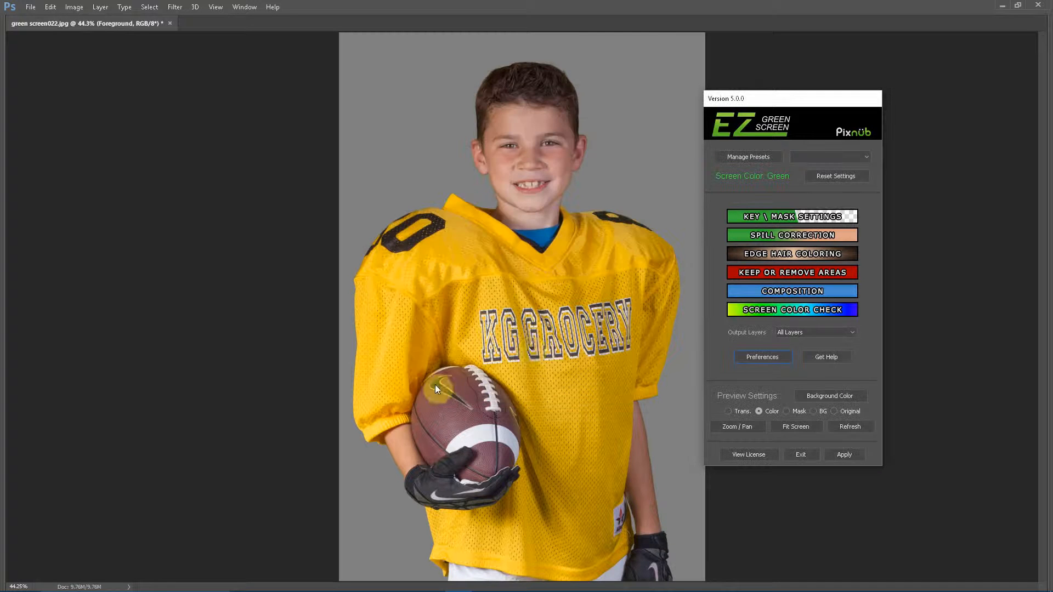
{"action": "left_click", "coordinate": [766, 237]}
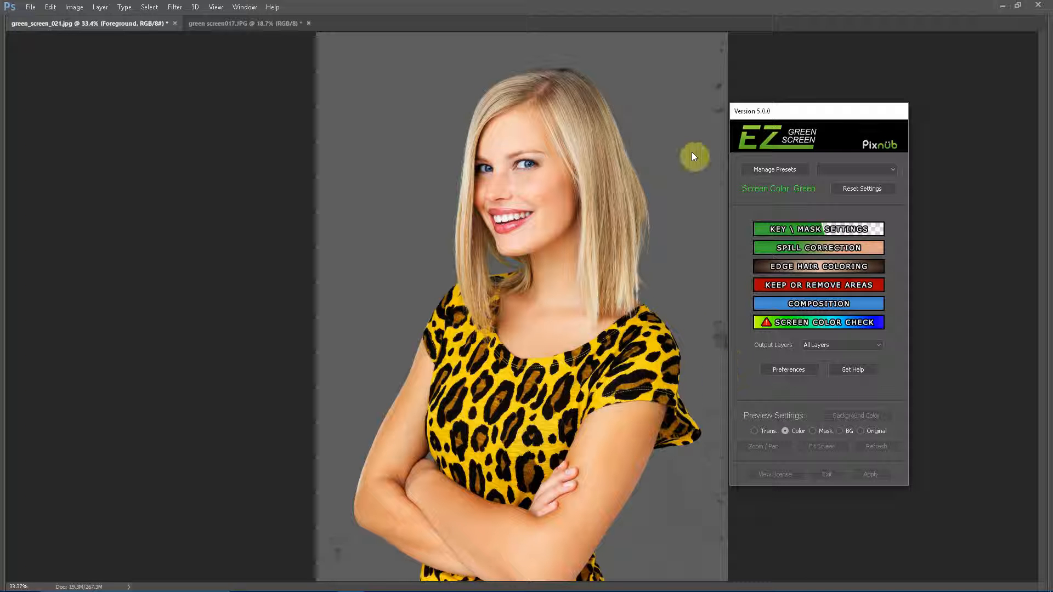
Enable Extended Background Removal Mode for the blonde woman's mask, checking the transparent, original and mask previews.
{"action": "left_click", "coordinate": [755, 430]}
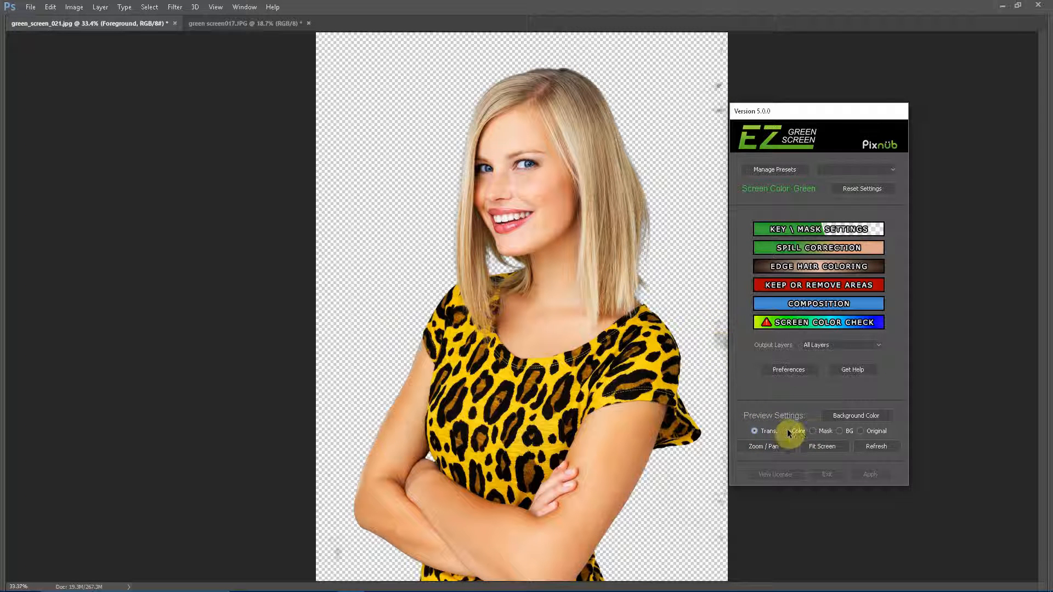
{"action": "left_click", "coordinate": [861, 431]}
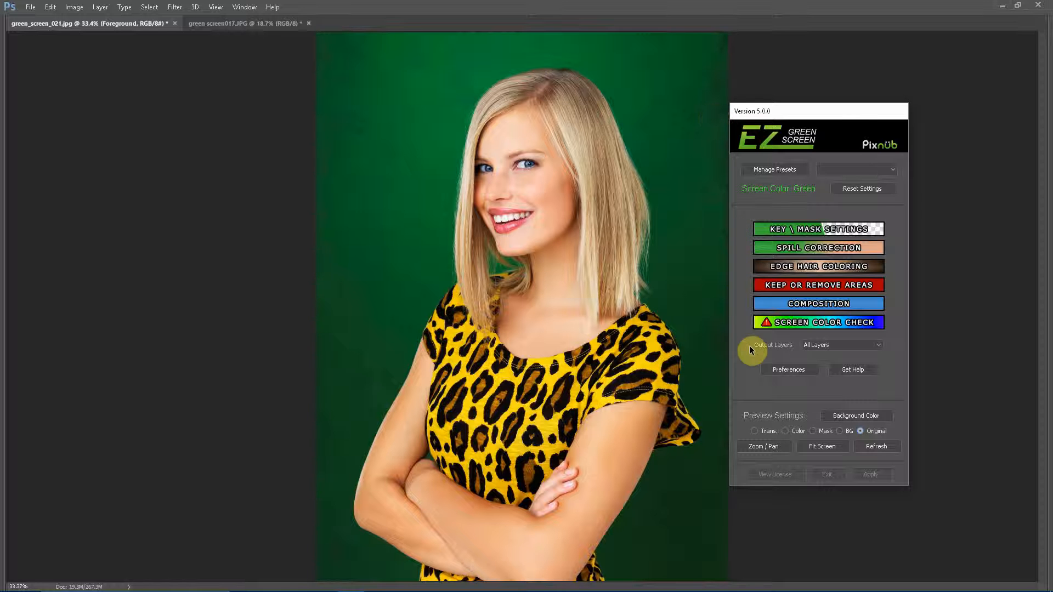
{"action": "left_click", "coordinate": [801, 231]}
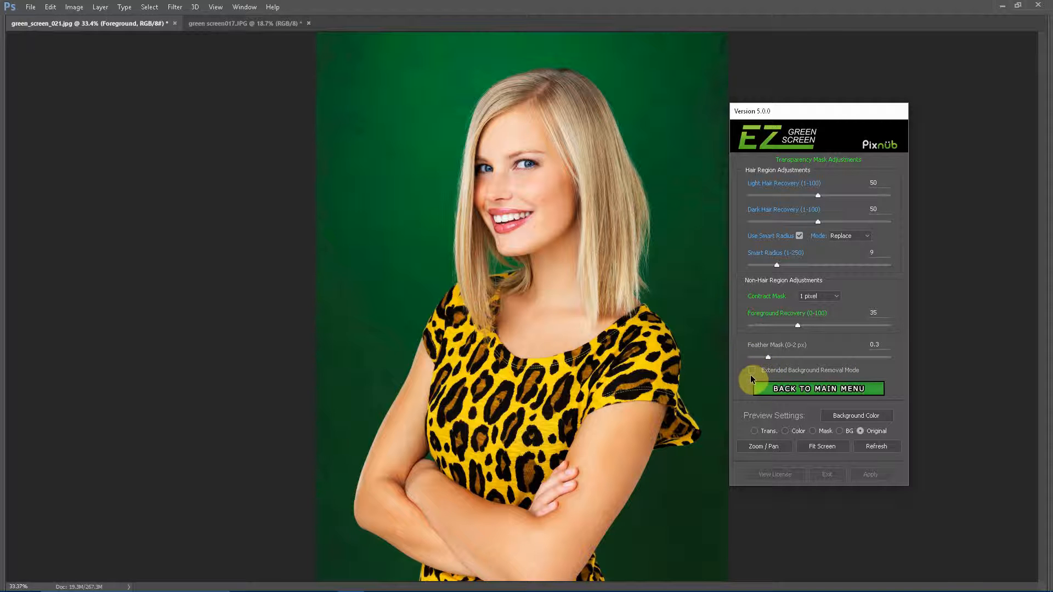
{"action": "left_click", "coordinate": [814, 431]}
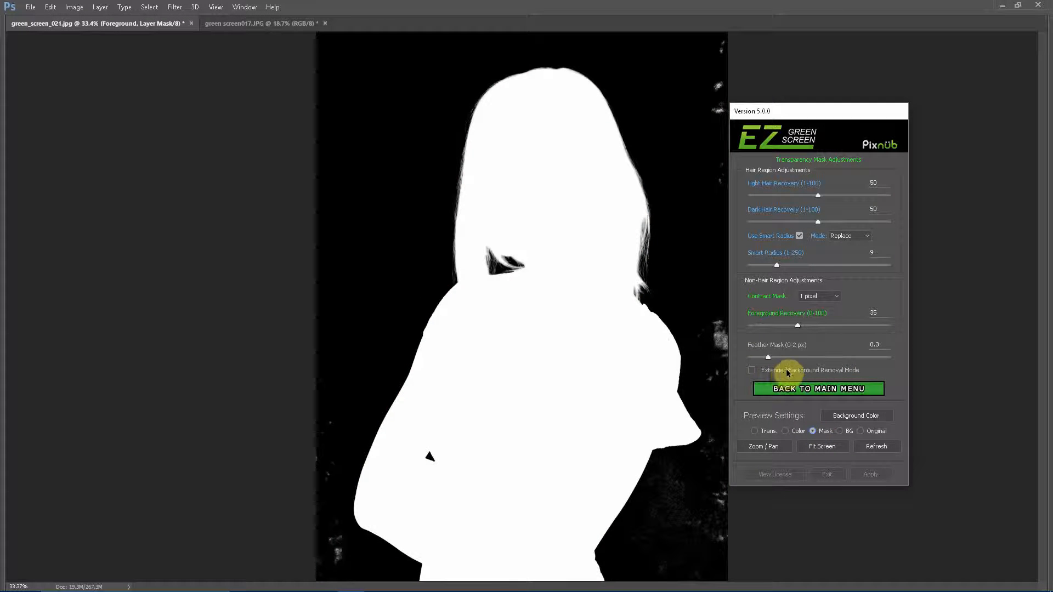
{"action": "left_click", "coordinate": [752, 370]}
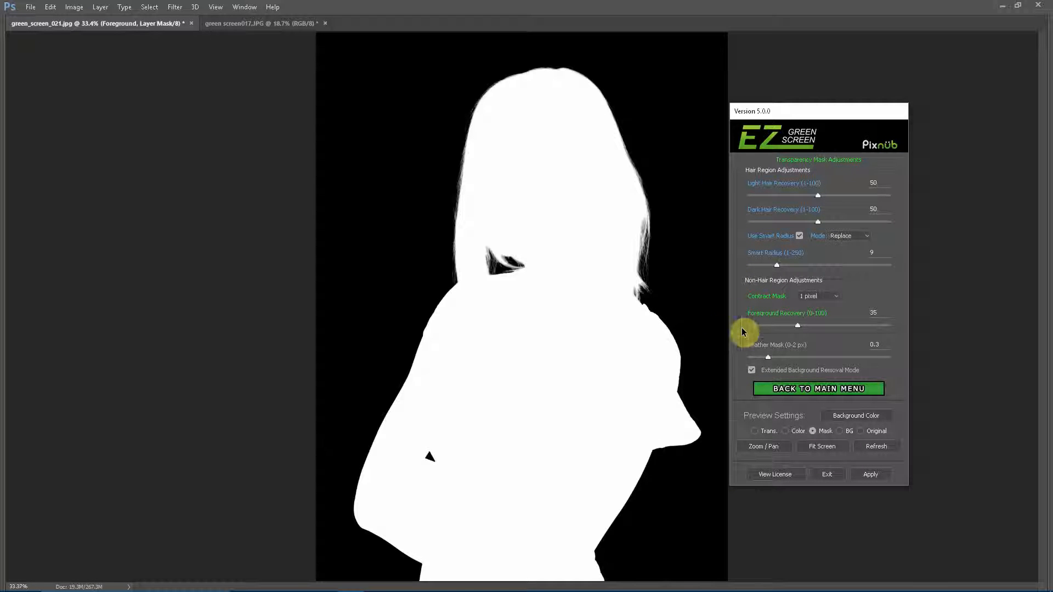
{"action": "left_click", "coordinate": [754, 430]}
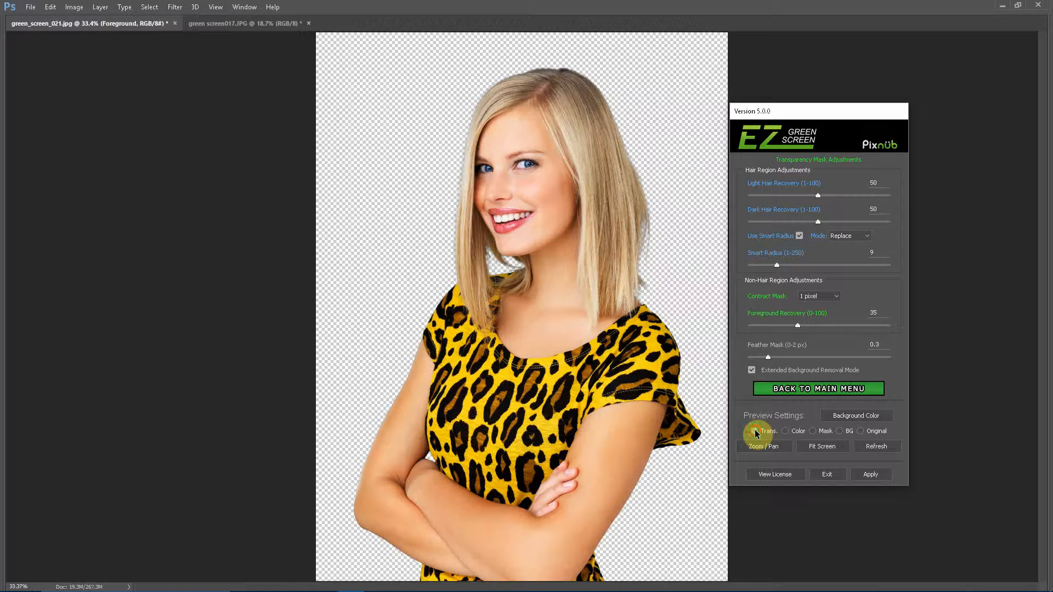
{"action": "left_click", "coordinate": [790, 434]}
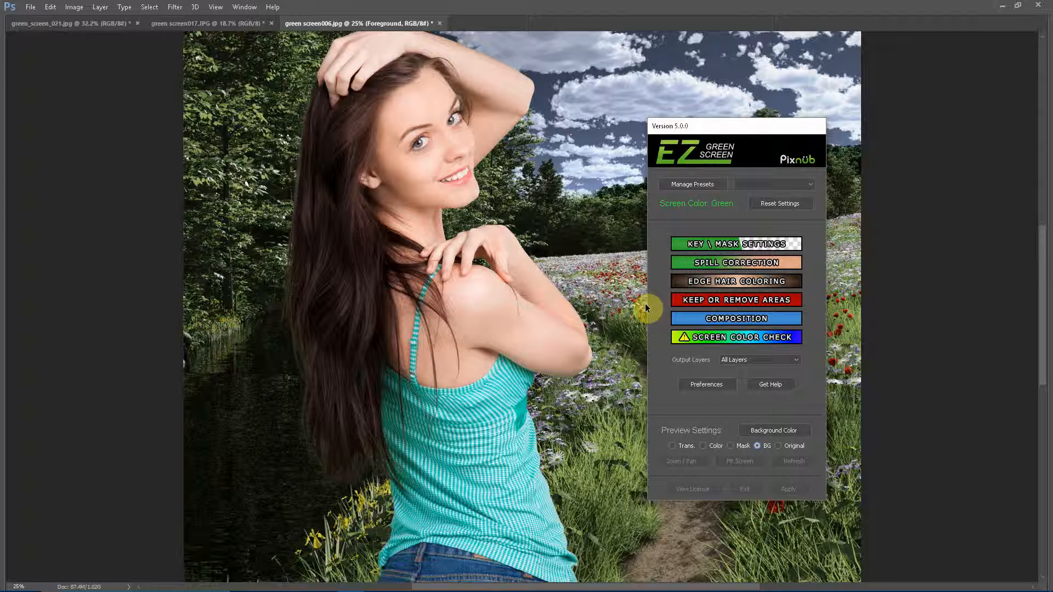
Compare the woman's hair edges over solid color, the original and the backdrop, and set the edge hair Brightness Shift to -50.
{"action": "left_click", "coordinate": [708, 284]}
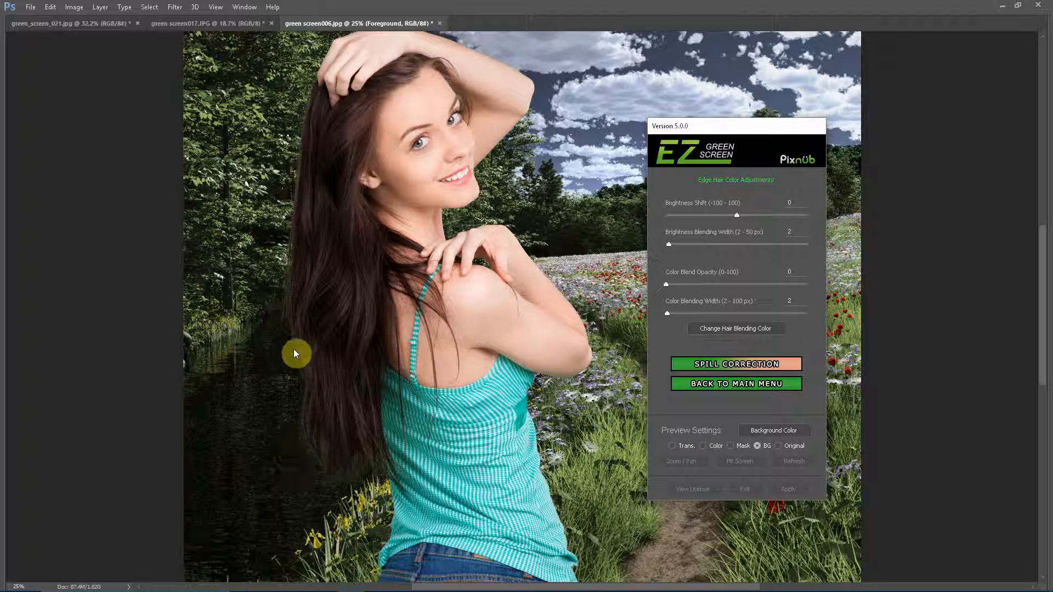
{"action": "left_click", "coordinate": [702, 446]}
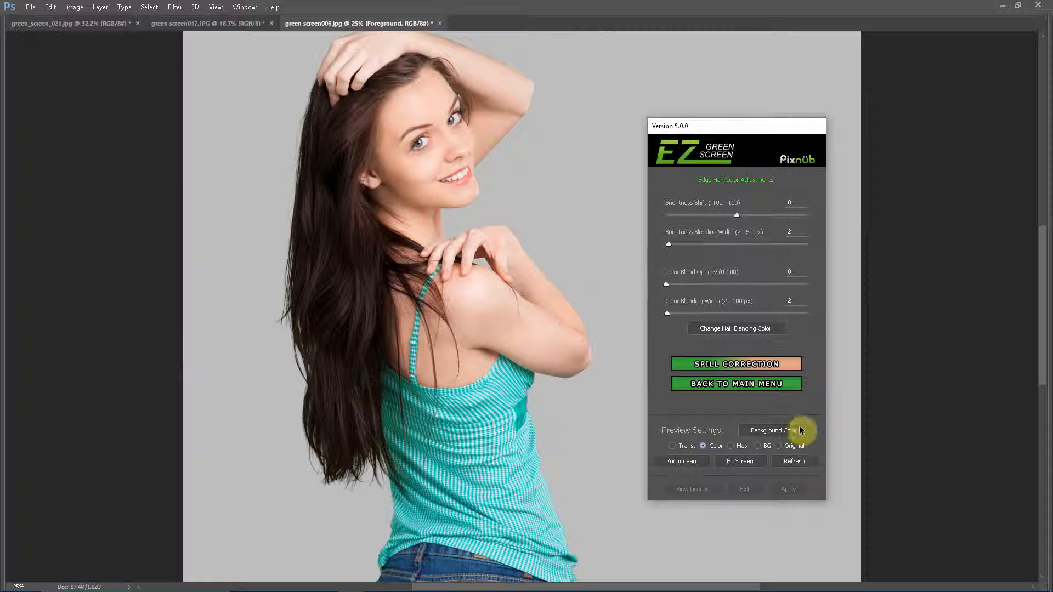
{"action": "left_click", "coordinate": [780, 448]}
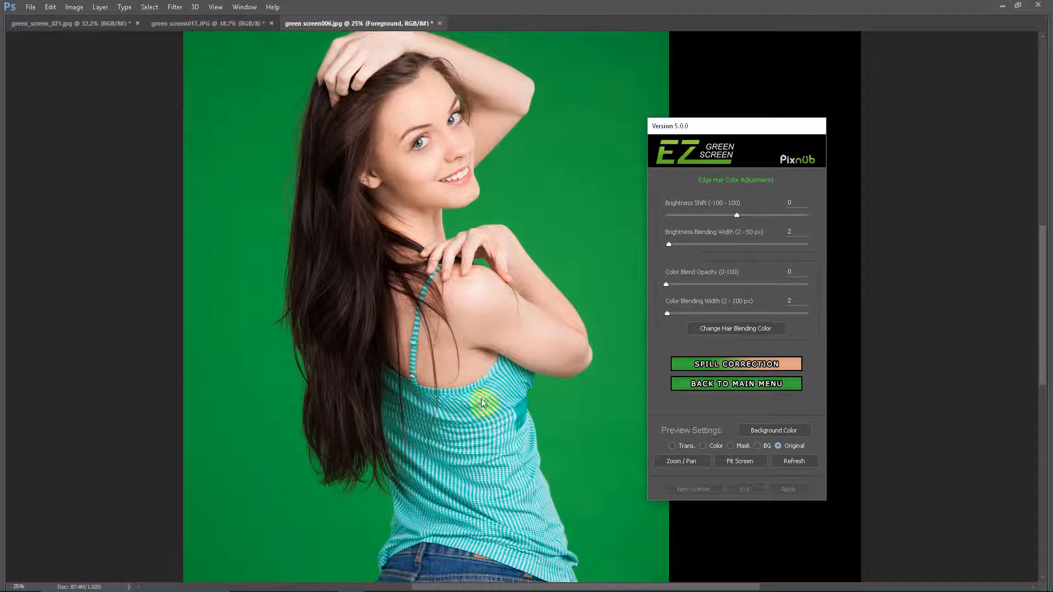
{"action": "left_click", "coordinate": [762, 447]}
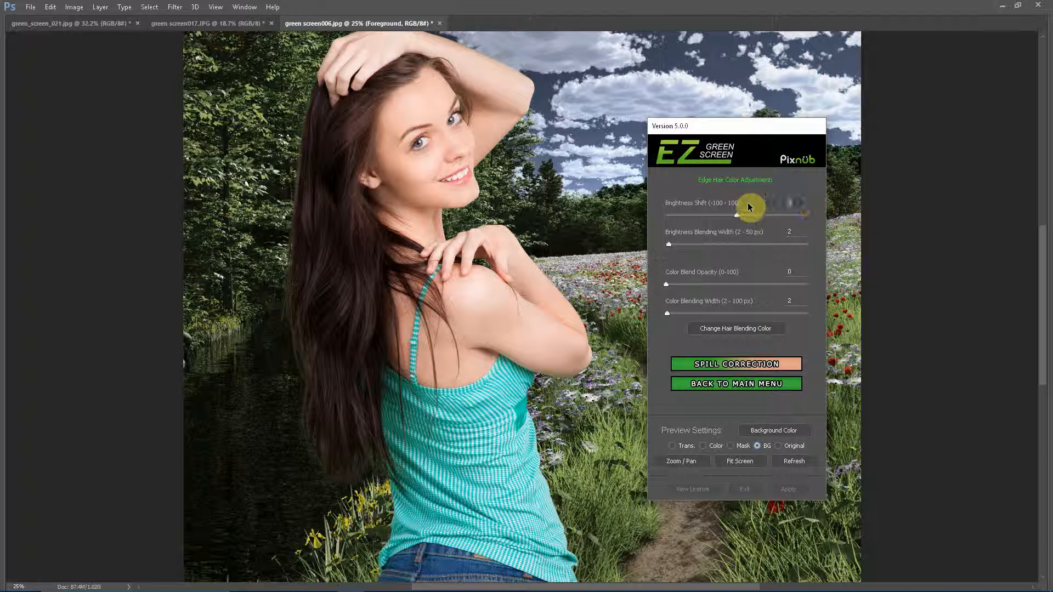
{"action": "type", "text": "-50"}
{"action": "key", "text": "Return"}
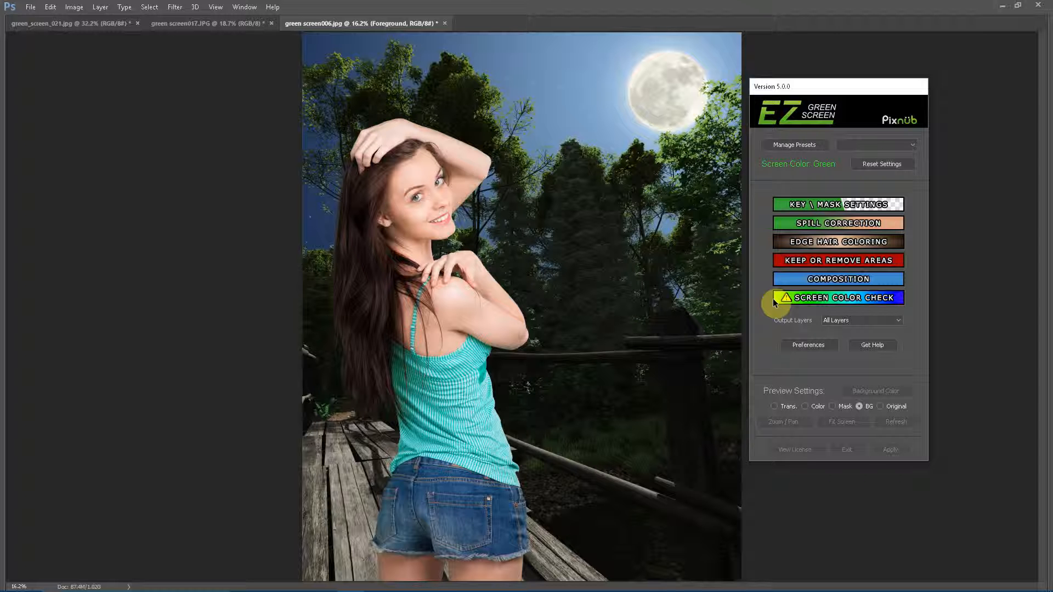
Set the backdrop's brightness to 17 in the composition's background lighting and return to the composition options.
{"action": "left_click", "coordinate": [820, 283]}
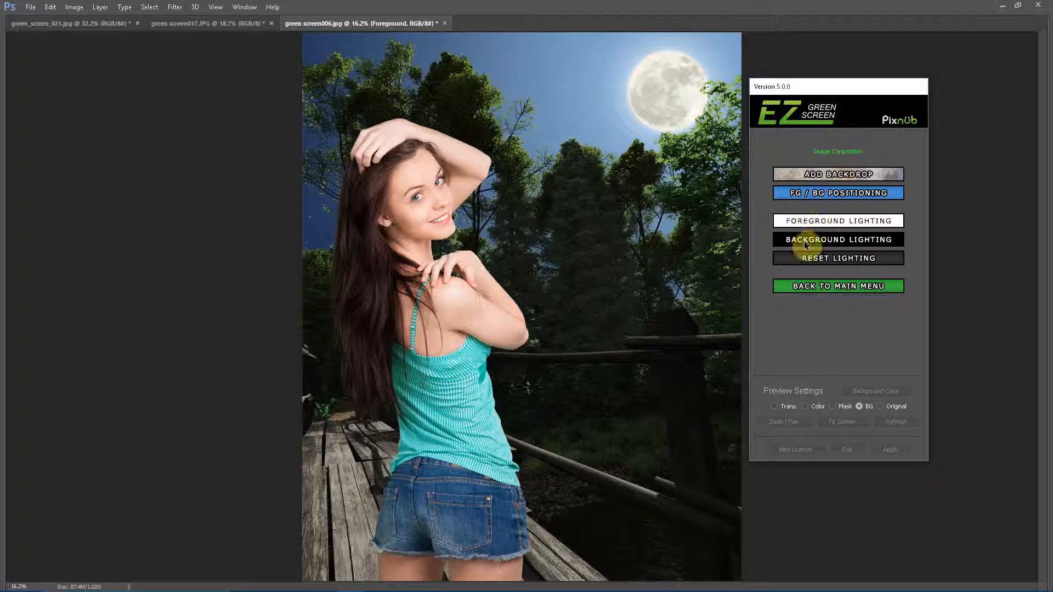
{"action": "left_click", "coordinate": [883, 243]}
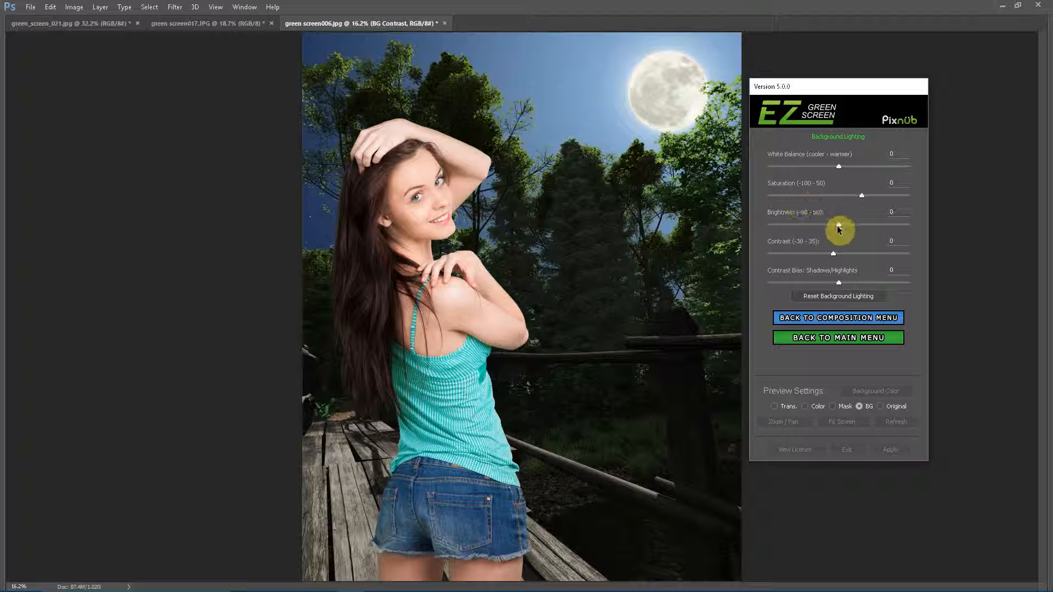
{"action": "left_click_drag", "start_coordinate": [860, 225], "coordinate": [861, 225]}
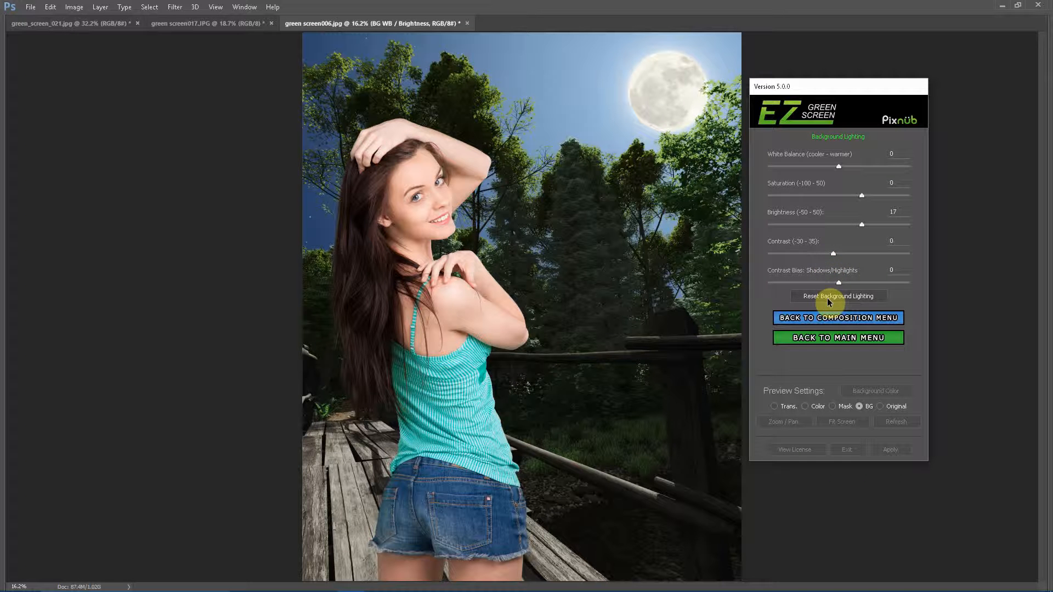
{"action": "left_click", "coordinate": [832, 321]}
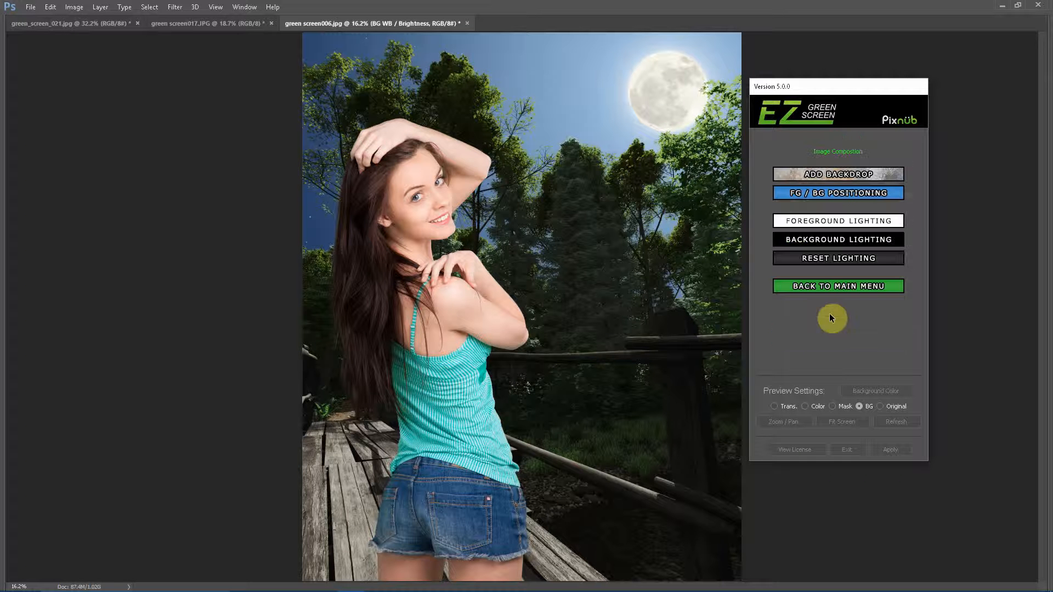
Set the woman's foreground lighting brightness to -14 and adjust its white balance.
{"action": "left_click", "coordinate": [815, 224]}
{"action": "left_click_drag", "start_coordinate": [840, 228], "coordinate": [820, 228]}
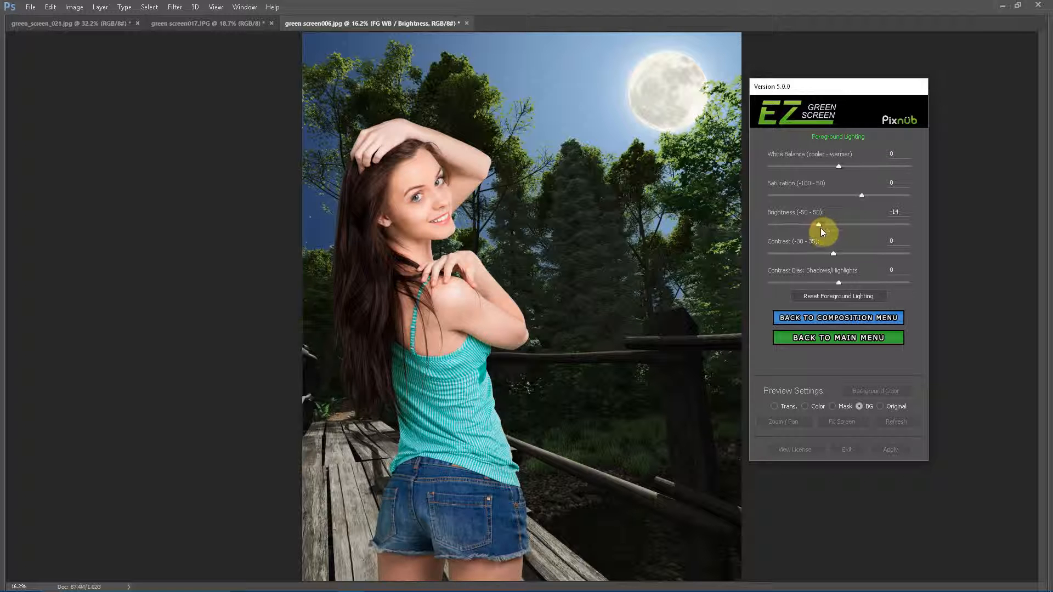
{"action": "left_click_drag", "start_coordinate": [844, 166], "coordinate": [846, 195]}
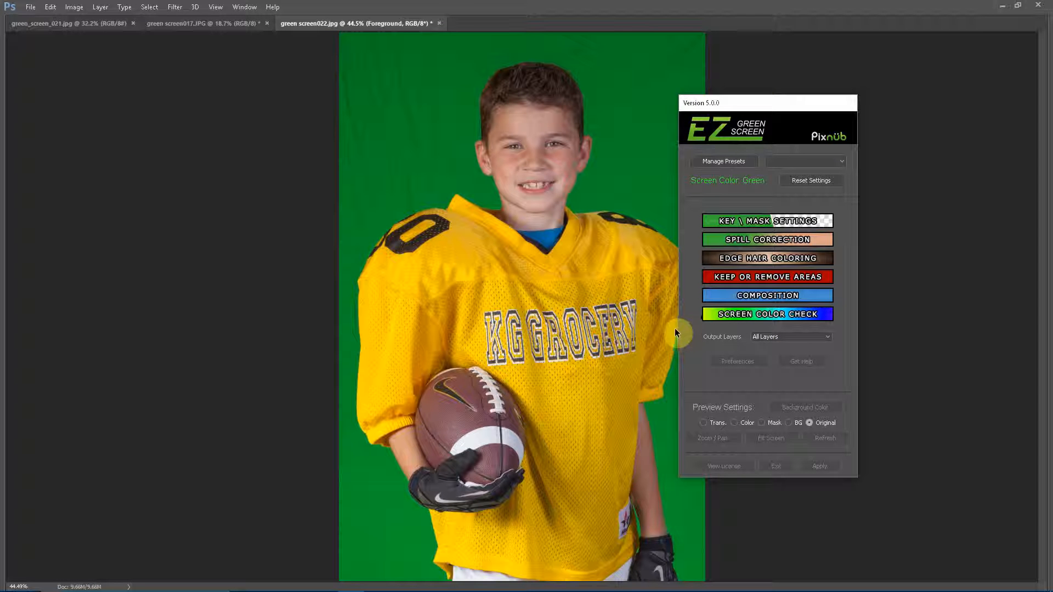
Open the screen color check for the football player's green-screen photo and move its window aside.
{"action": "left_click", "coordinate": [741, 314]}
{"action": "left_click_drag", "start_coordinate": [544, 102], "coordinate": [853, 111]}
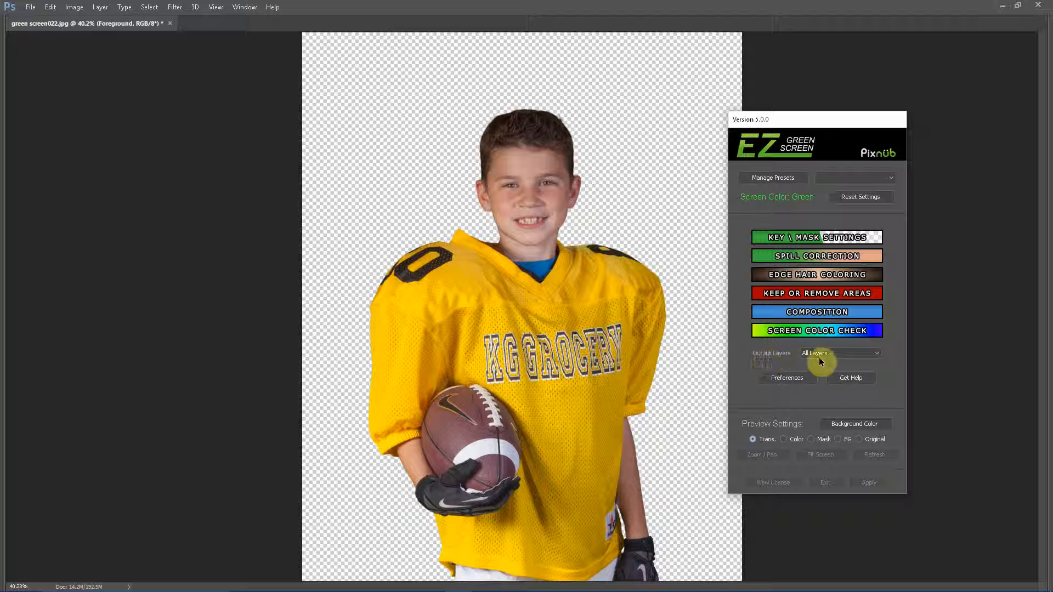
Review the available Output Layers choices without changing them, and preview the boy over the stadium backdrop.
{"action": "left_click", "coordinate": [845, 355]}
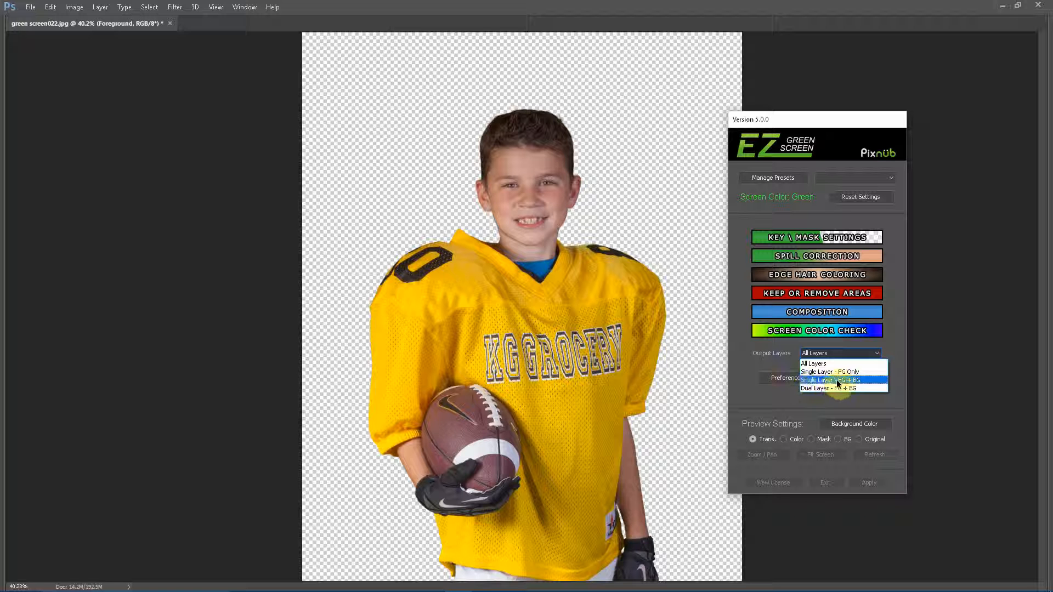
{"action": "left_click", "coordinate": [785, 404]}
{"action": "left_click", "coordinate": [837, 439]}
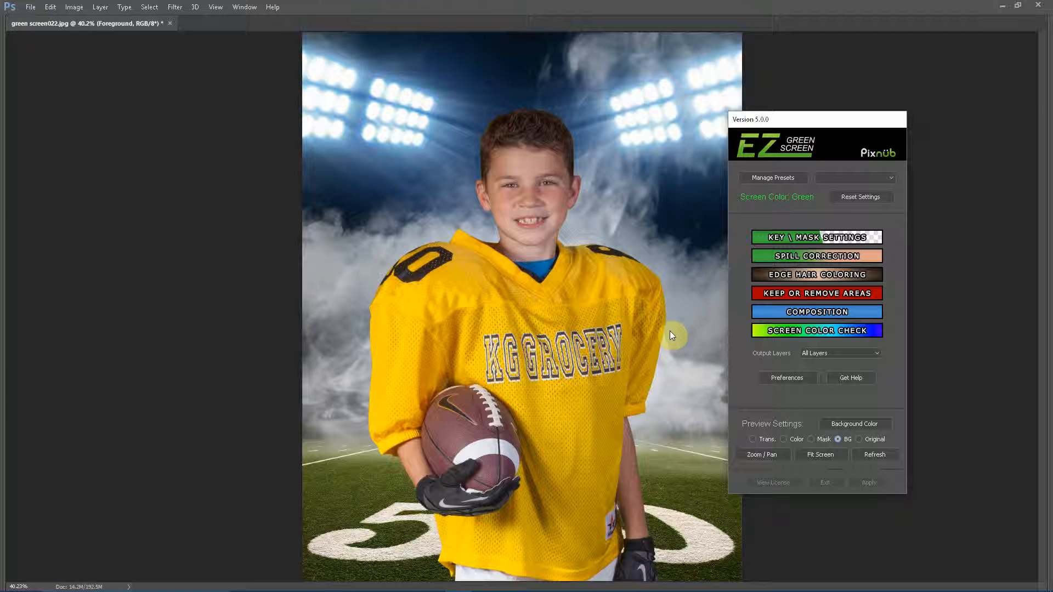
{"action": "left_click", "coordinate": [830, 355]}
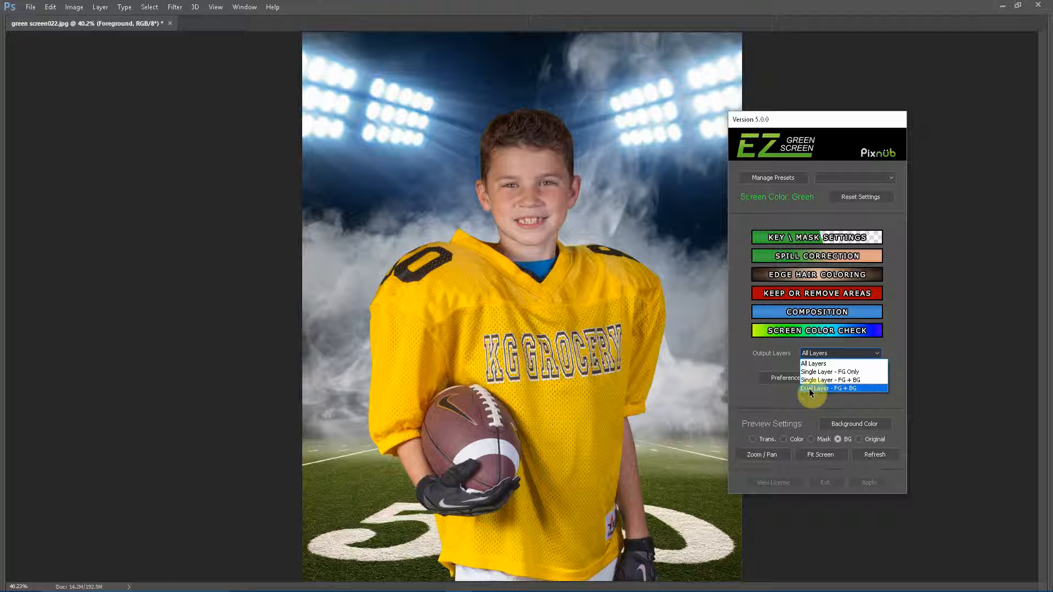
{"action": "left_click", "coordinate": [749, 364]}
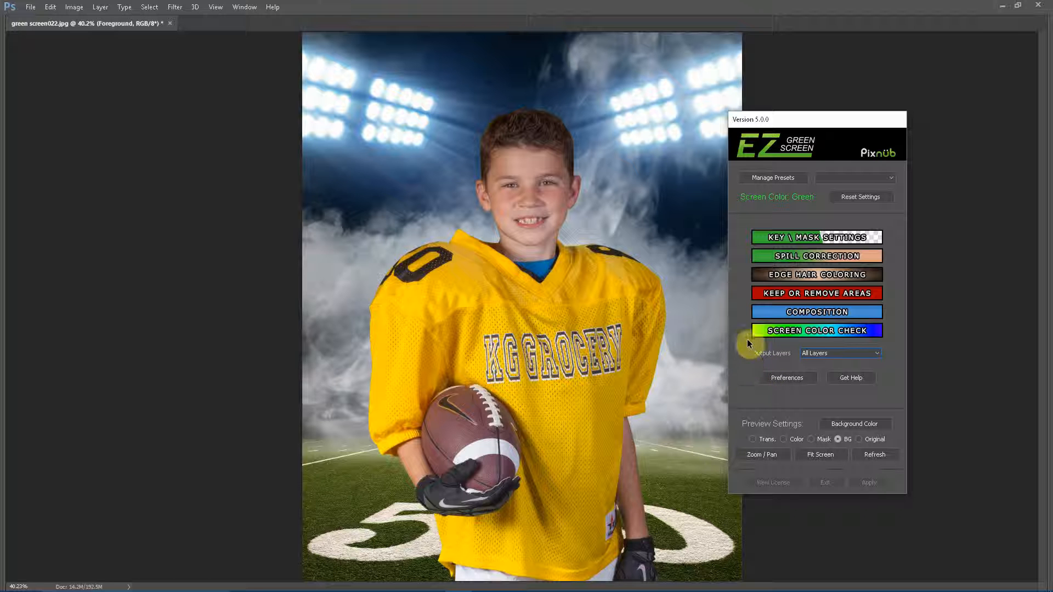
Review the Final Scaling choices in the composition's FG / BG positioning settings, and return to the main menu.
{"action": "left_click", "coordinate": [762, 316]}
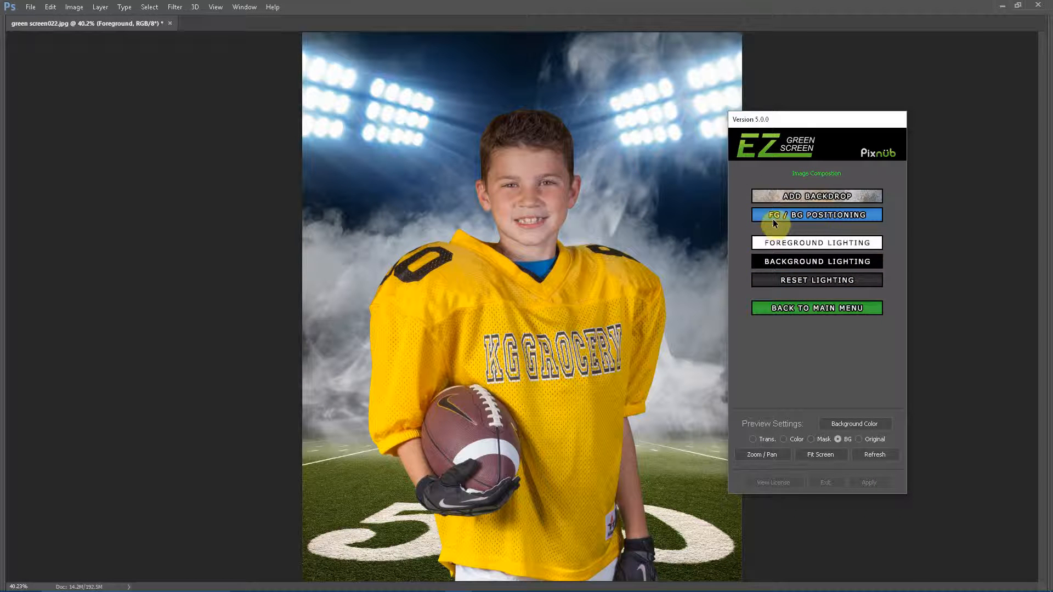
{"action": "left_click", "coordinate": [773, 219]}
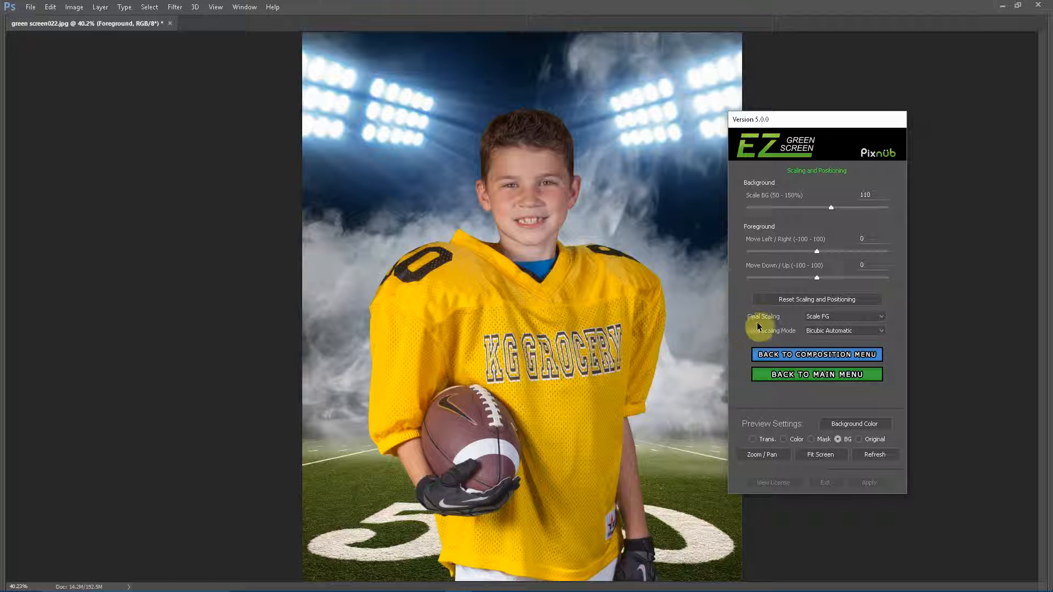
{"action": "left_click", "coordinate": [832, 318]}
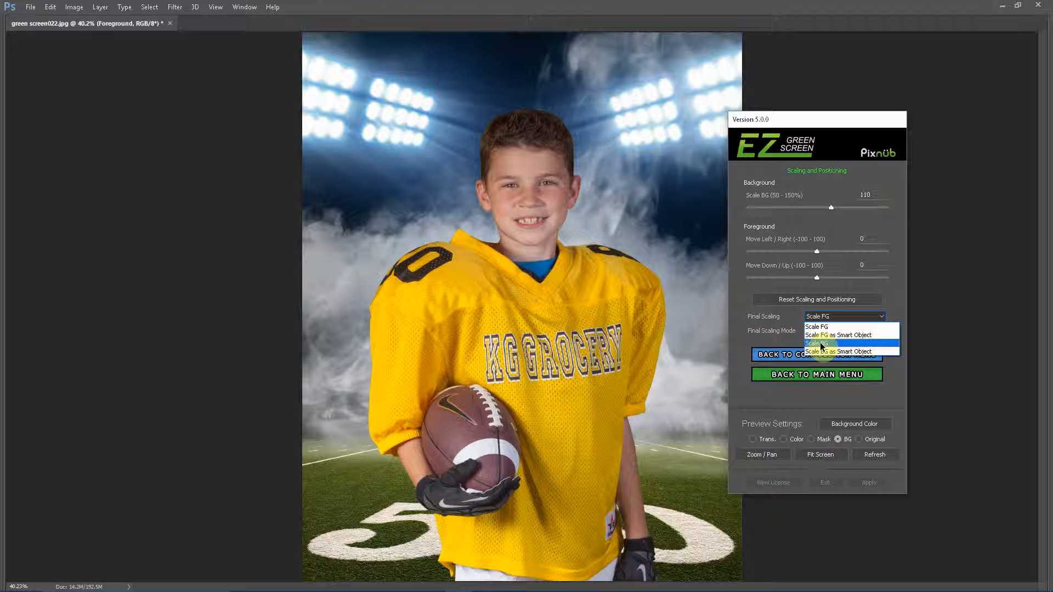
{"action": "left_click", "coordinate": [775, 341]}
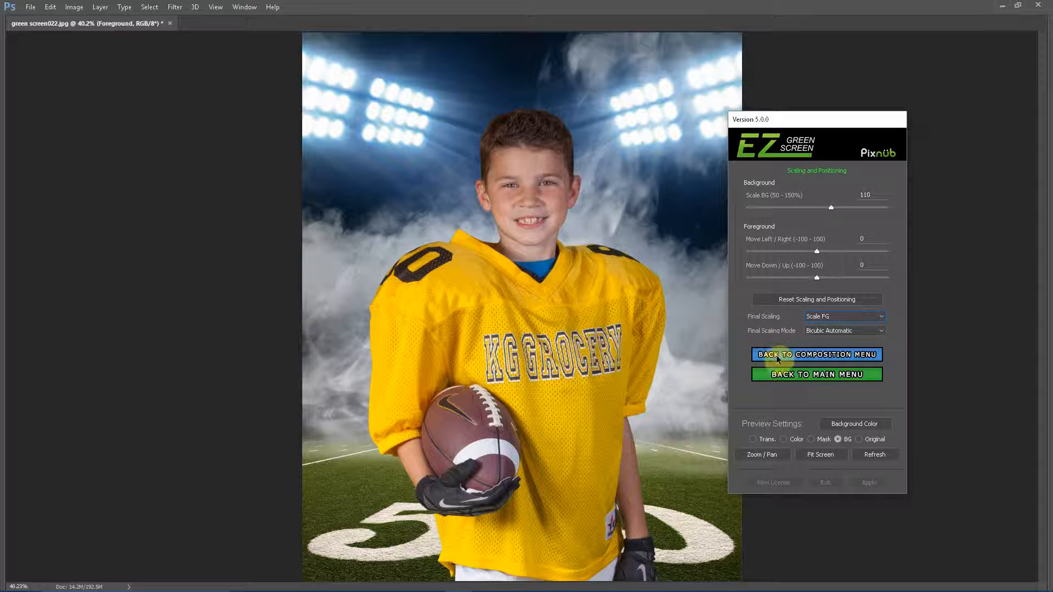
{"action": "left_click", "coordinate": [788, 378]}
{"action": "left_click", "coordinate": [793, 380]}
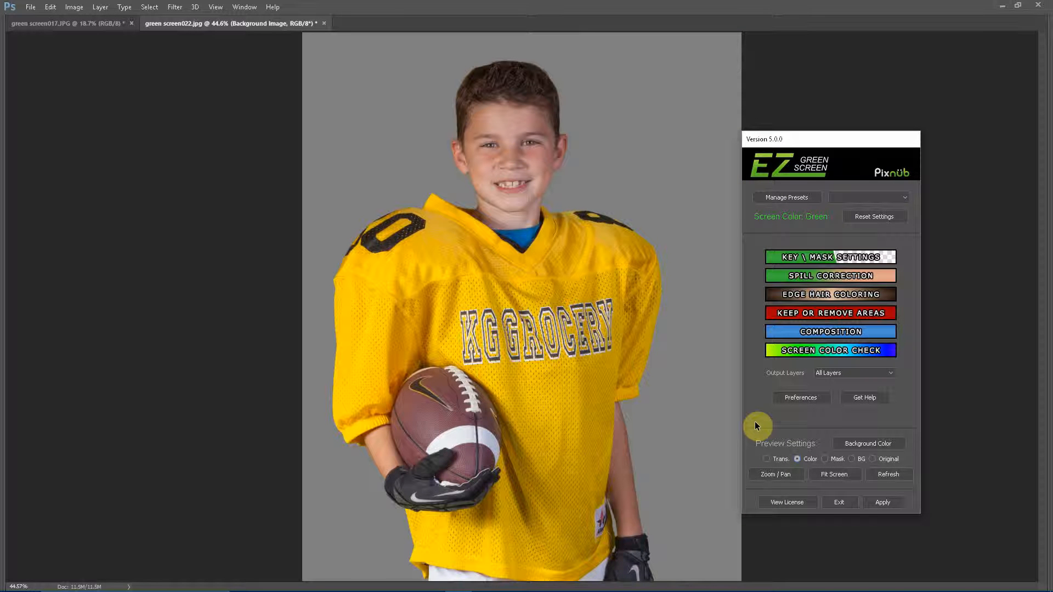
Inspect the boy's cutout in Zoom / Pan mode at several magnifications, reposition the view toward his head, and return to the main menu.
{"action": "left_click", "coordinate": [777, 475]}
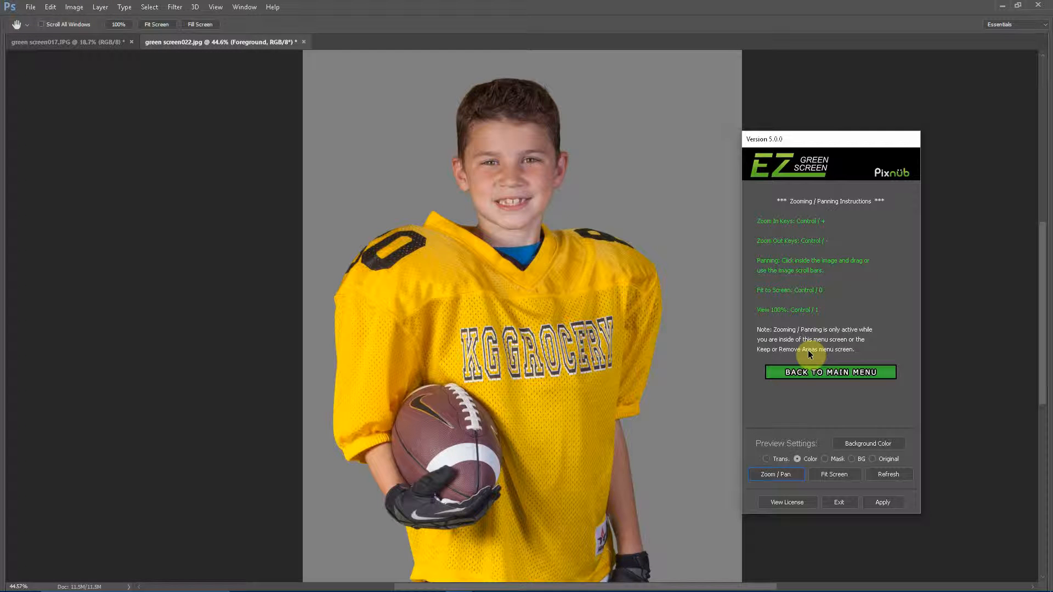
{"action": "key", "text": "ctrl+plus"}
{"action": "key", "text": "ctrl+plus"}
{"action": "key", "text": "ctrl+plus"}
{"action": "key", "text": "ctrl+minus"}
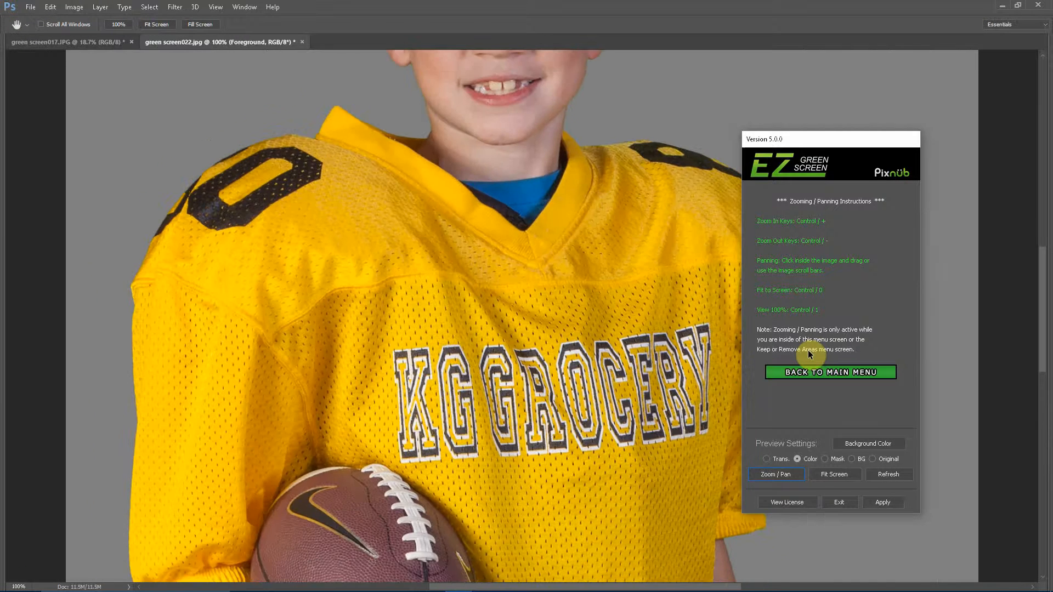
{"action": "key", "text": "ctrl+minus"}
{"action": "key", "text": "ctrl+minus"}
{"action": "key", "text": "ctrl+plus"}
{"action": "key", "text": "ctrl+plus"}
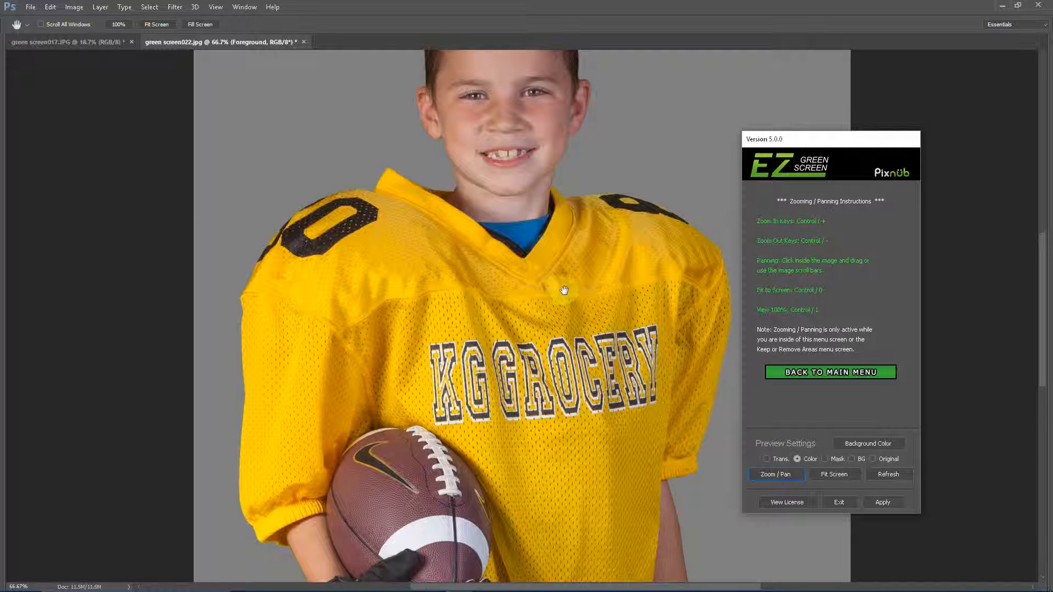
{"action": "left_click_drag", "start_coordinate": [597, 275], "coordinate": [625, 352]}
{"action": "left_click", "coordinate": [794, 372]}
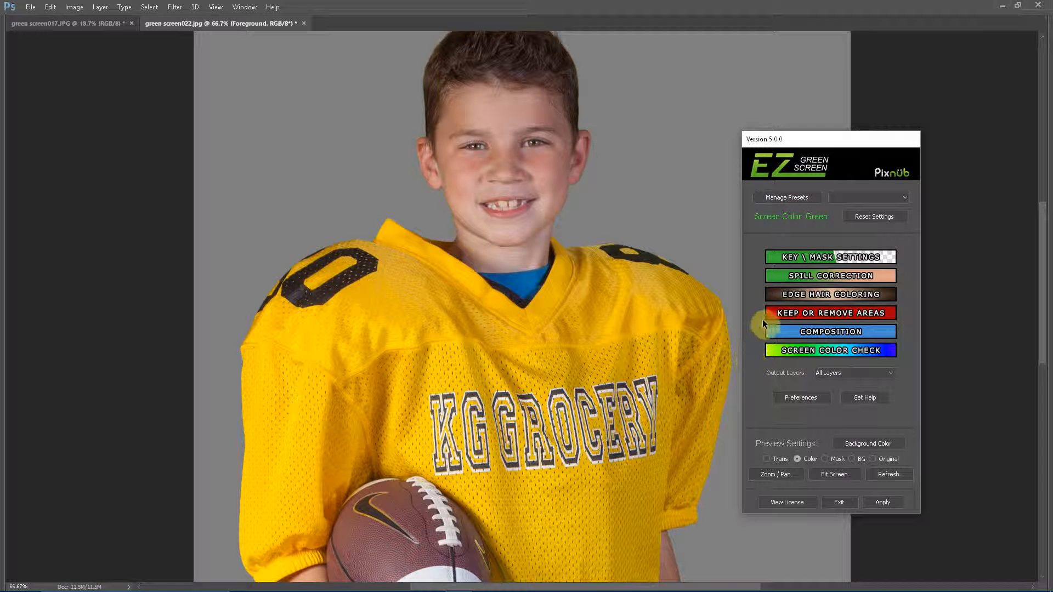
Open the Keep or Remove Areas settings and shift the view of the portrait with the Pan Tool.
{"action": "left_click", "coordinate": [791, 314]}
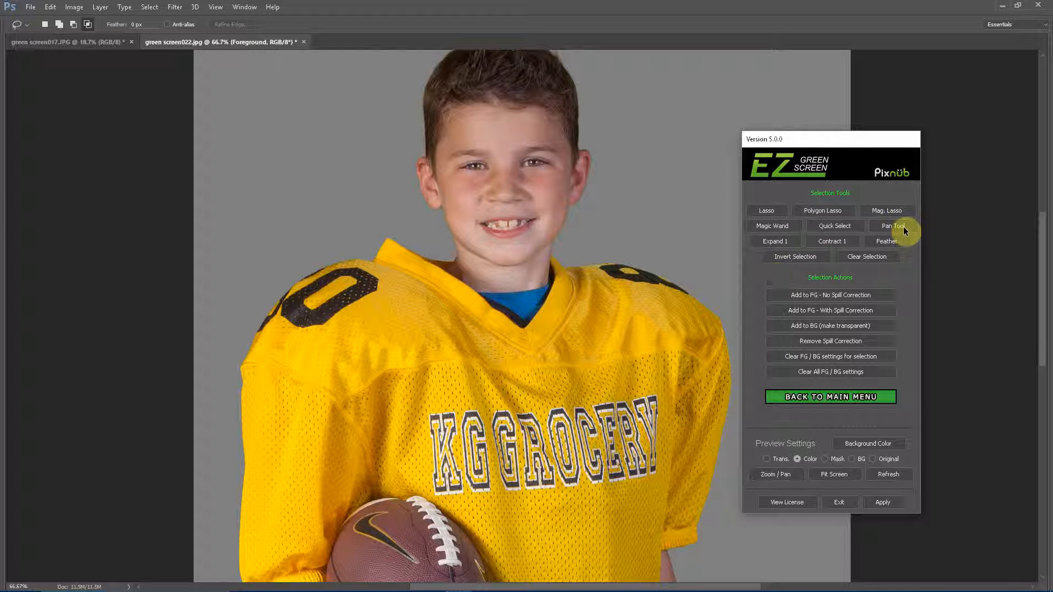
{"action": "left_click", "coordinate": [902, 226]}
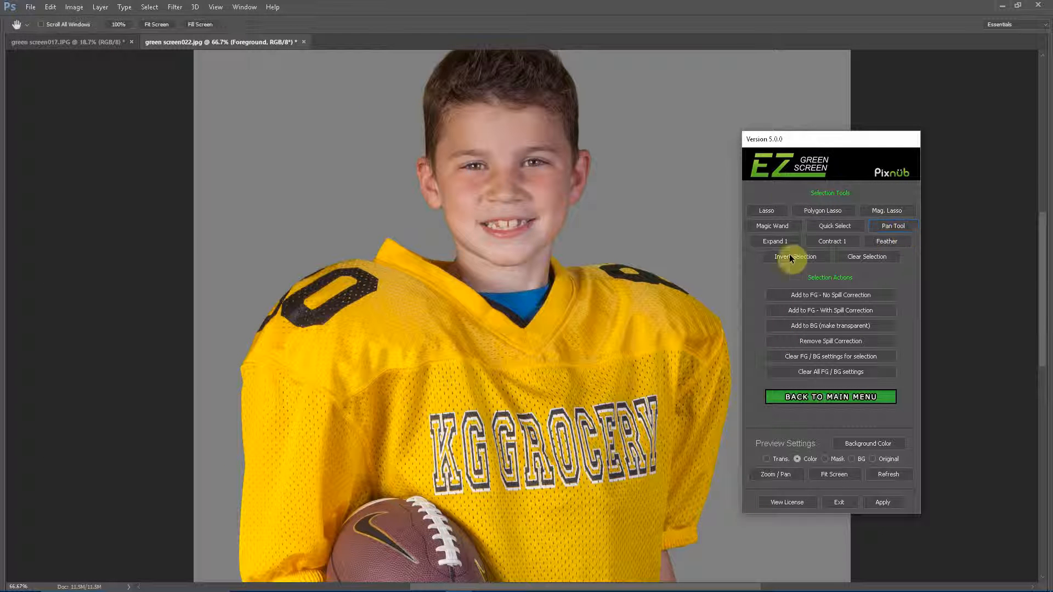
{"action": "mouse_move", "coordinate": [616, 301]}
{"action": "left_mouse_down"}
{"action": "mouse_move", "coordinate": [616, 398]}
{"action": "mouse_move", "coordinate": [668, 266]}
{"action": "mouse_move", "coordinate": [587, 242]}
{"action": "mouse_move", "coordinate": [606, 308]}
{"action": "left_mouse_up"}
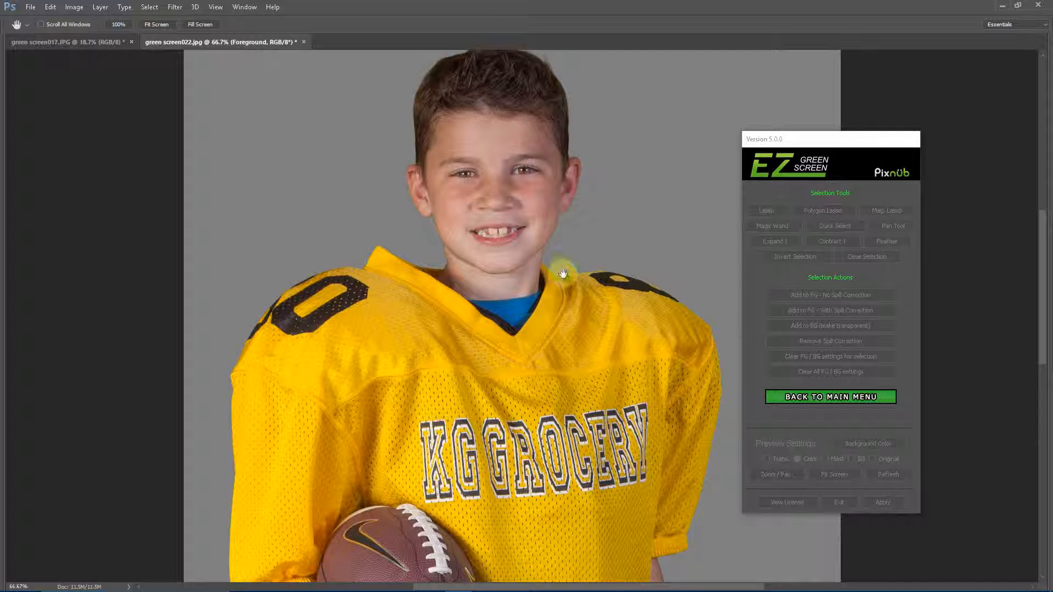